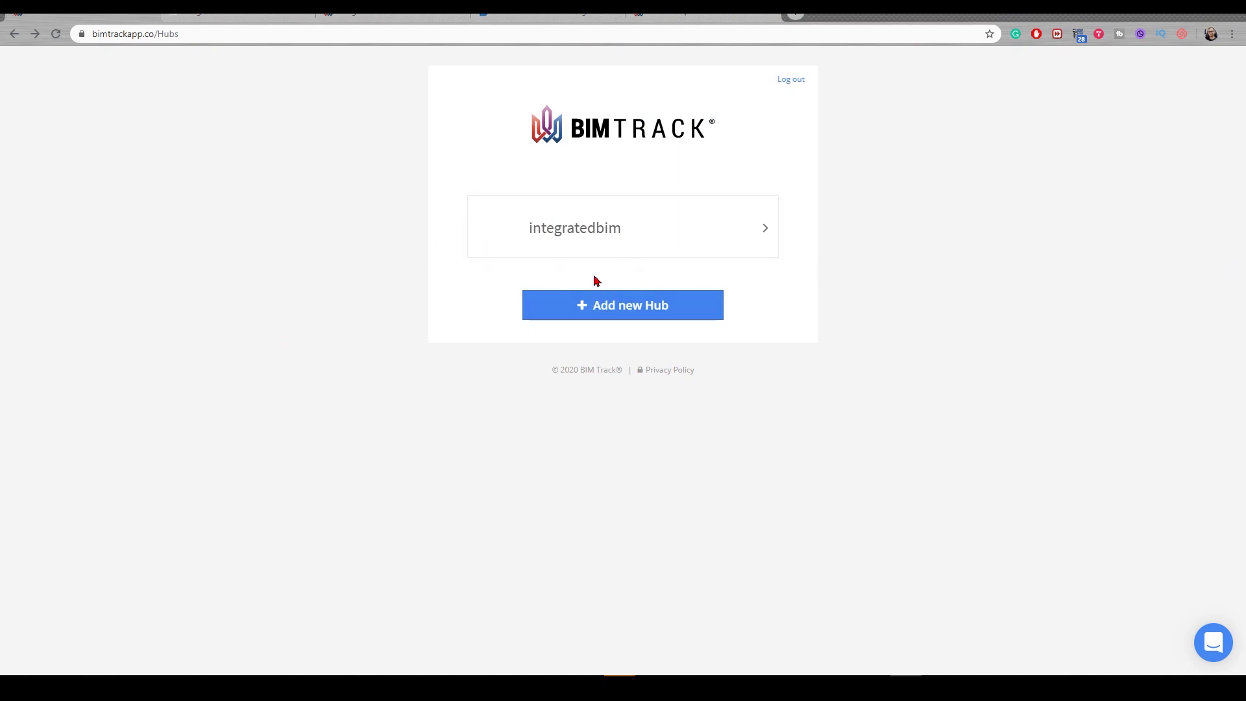
# - Open the integratedbim hub to show its projects
pyautogui.click(577, 239)
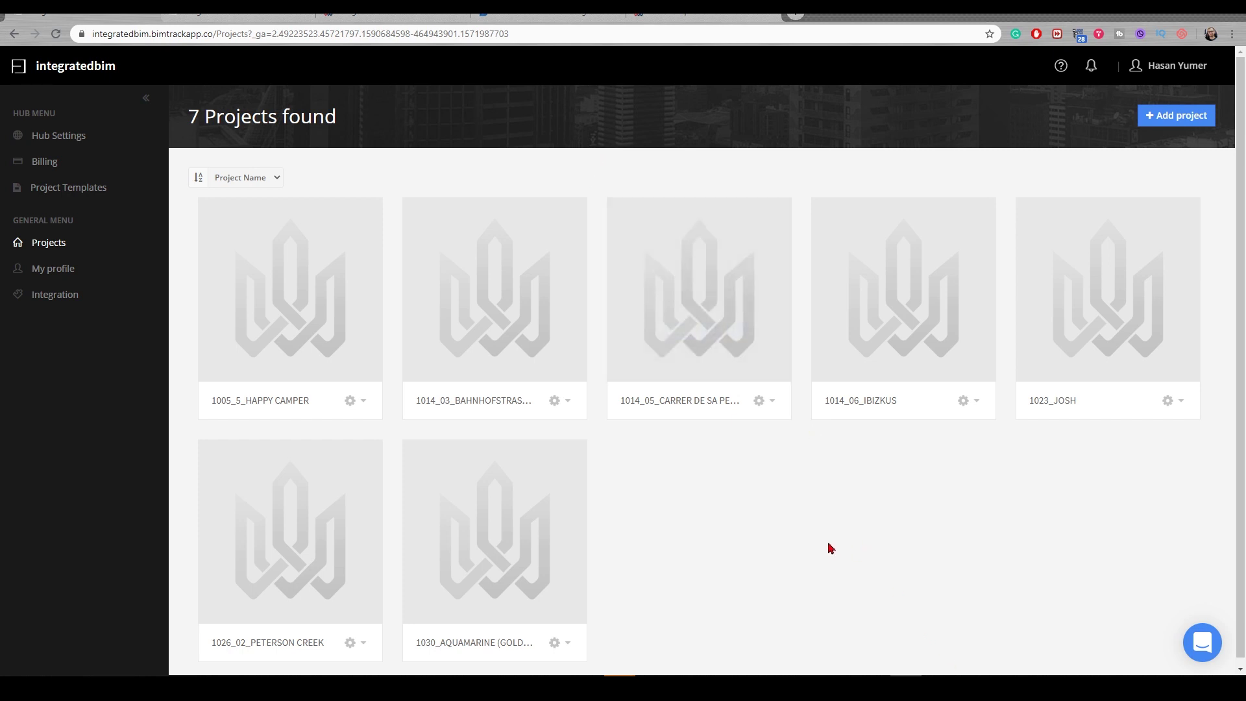
pyautogui.hotkey('alt', 'Tab')
pyautogui.keyDown('shift'); pyautogui.moveTo(801, 500); pyautogui.dragTo(856, 476, button='middle'); pyautogui.keyUp('shift')
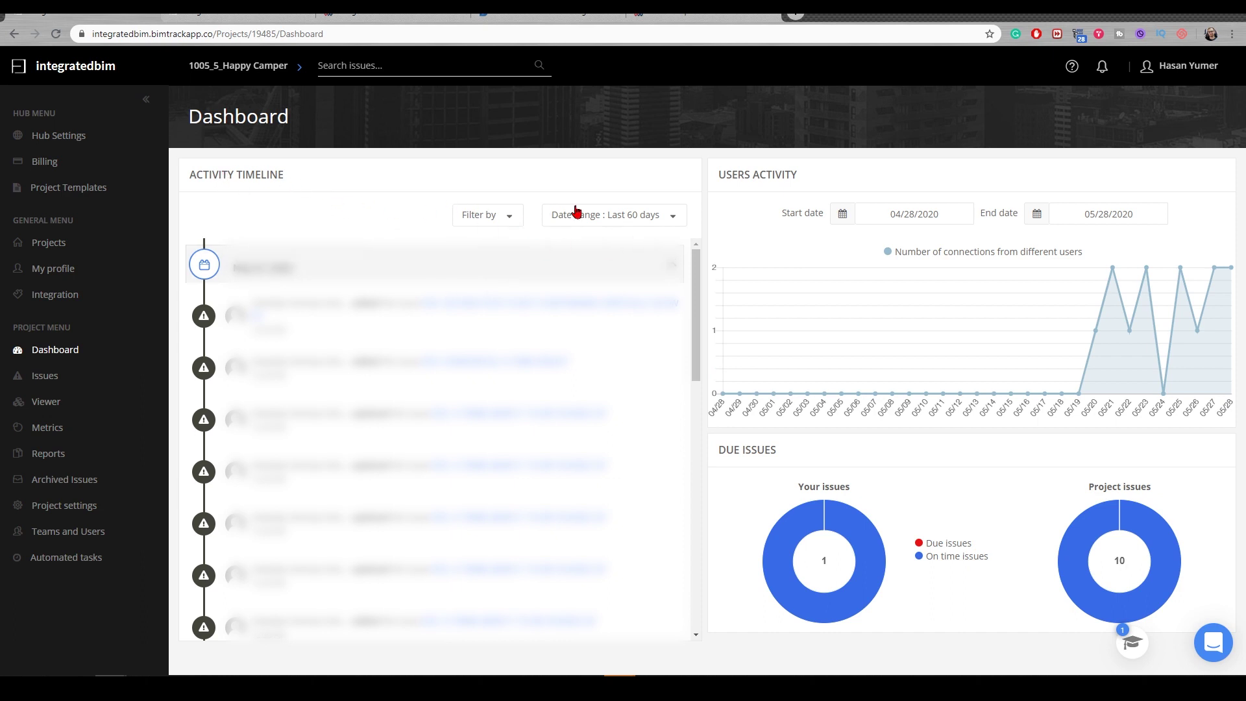
# - Check the Activity Timeline's date range options and set the Users Activity start date to 05/19/2020
pyautogui.click(612, 217)
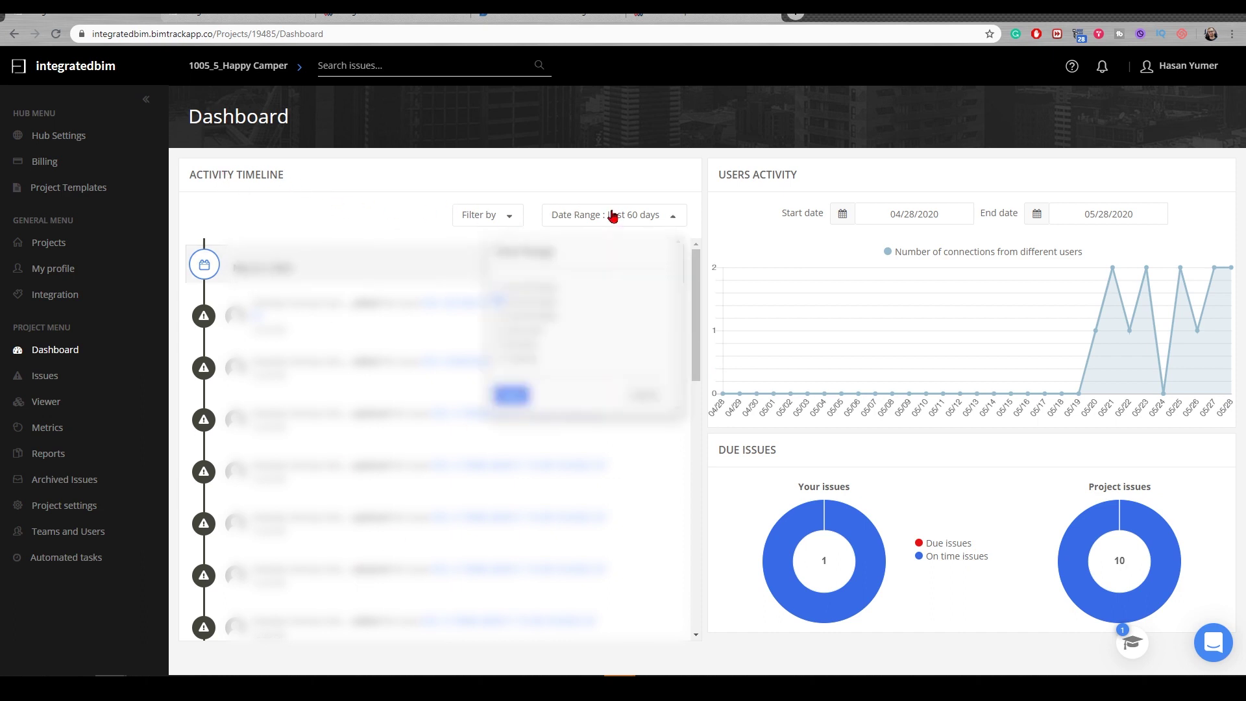
pyautogui.click(615, 217)
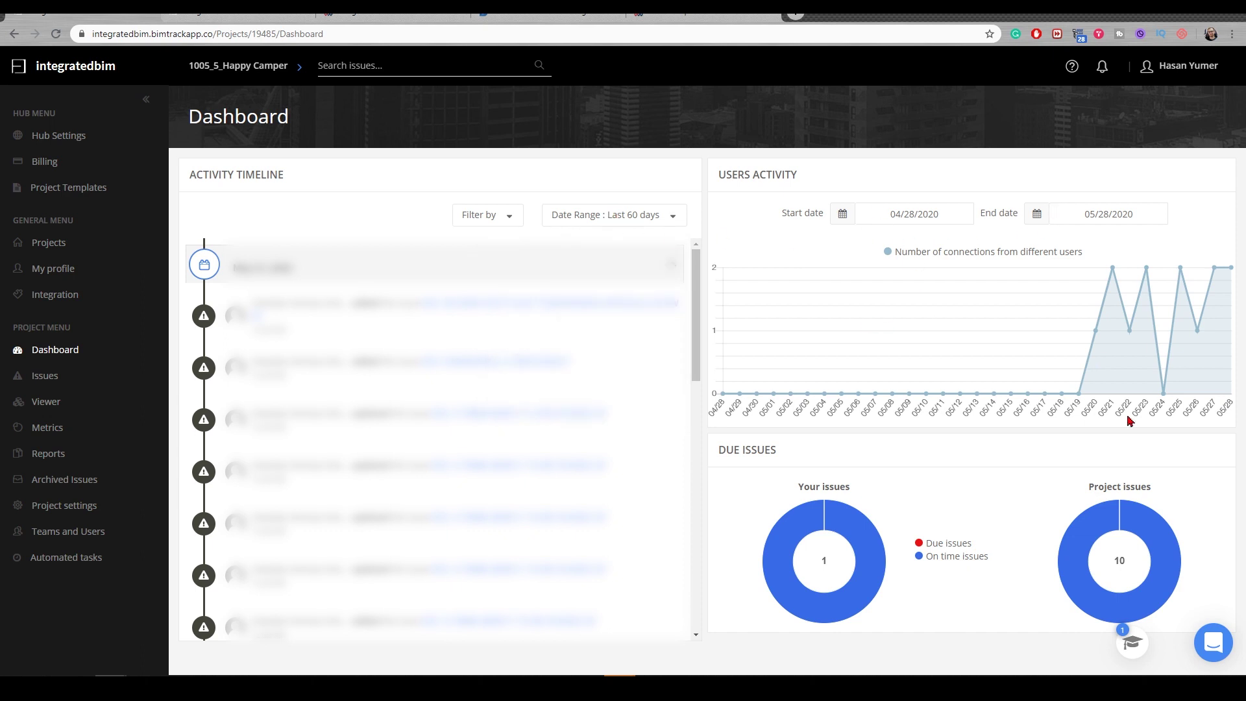
pyautogui.moveTo(1080, 399)
pyautogui.click(931, 218)
pyautogui.click(999, 244)
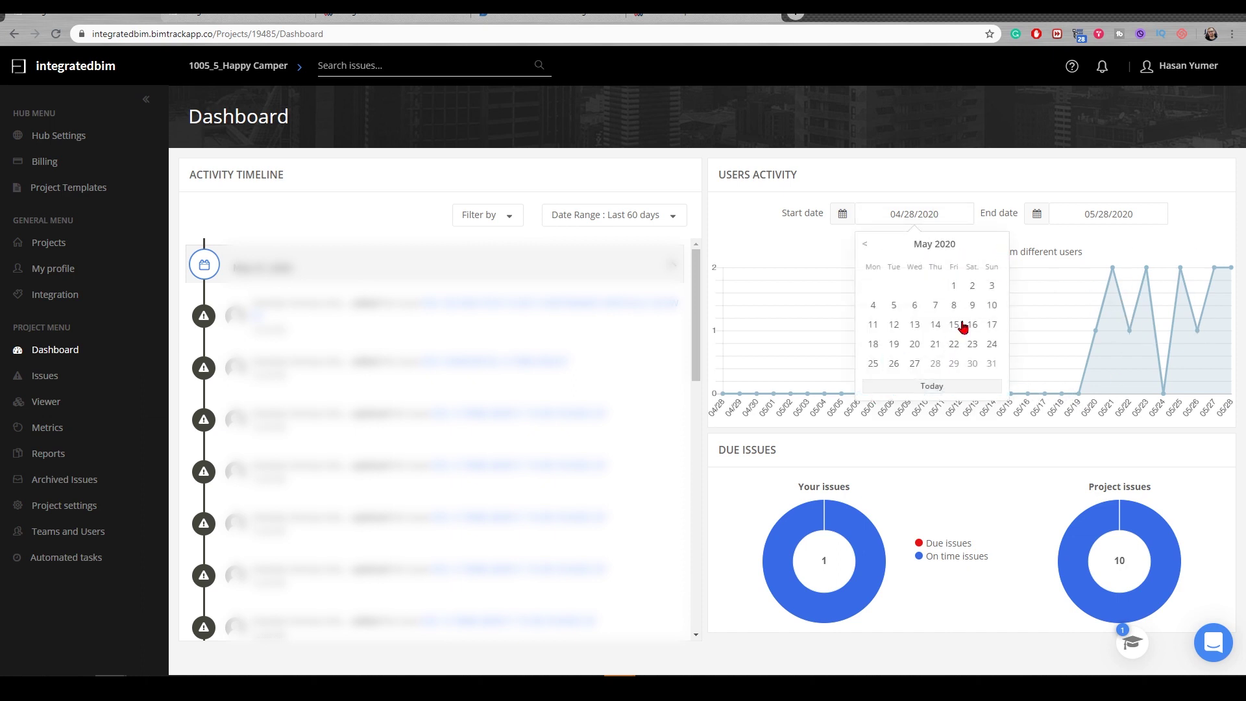
pyautogui.click(895, 346)
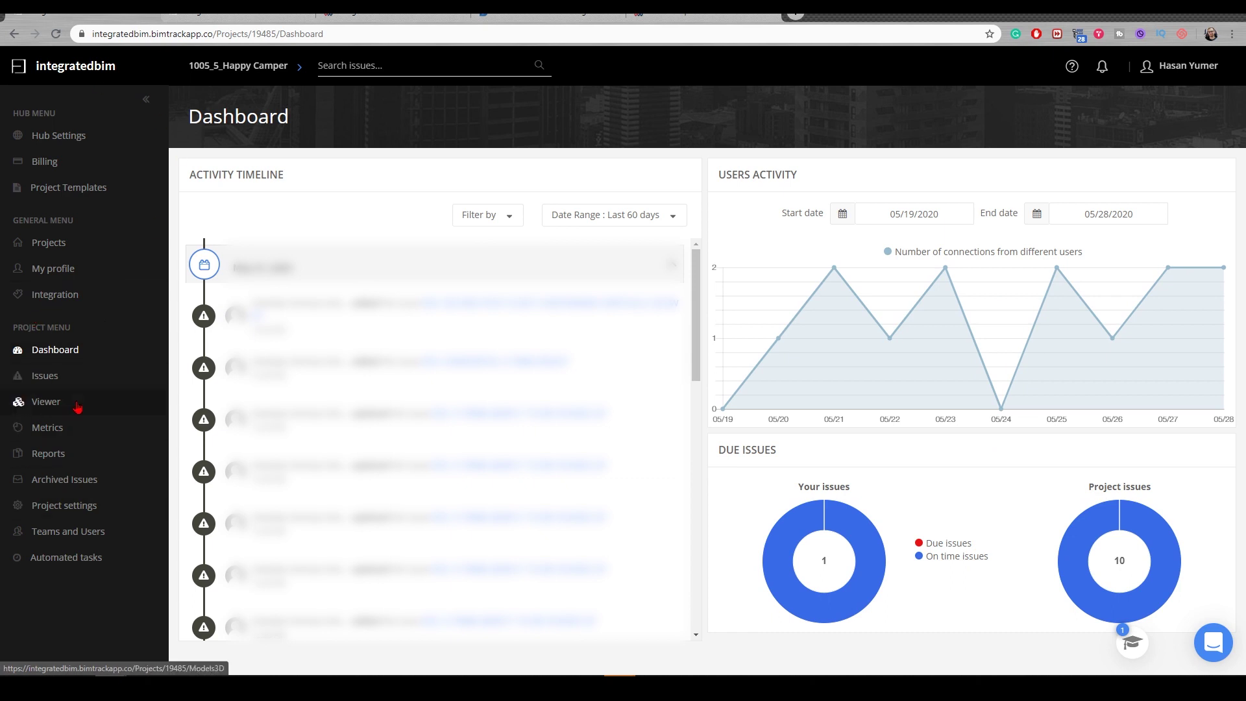
# - Open the issues of the 1005_5_Happy Camper project and look through the issue cards
pyautogui.click(51, 377)
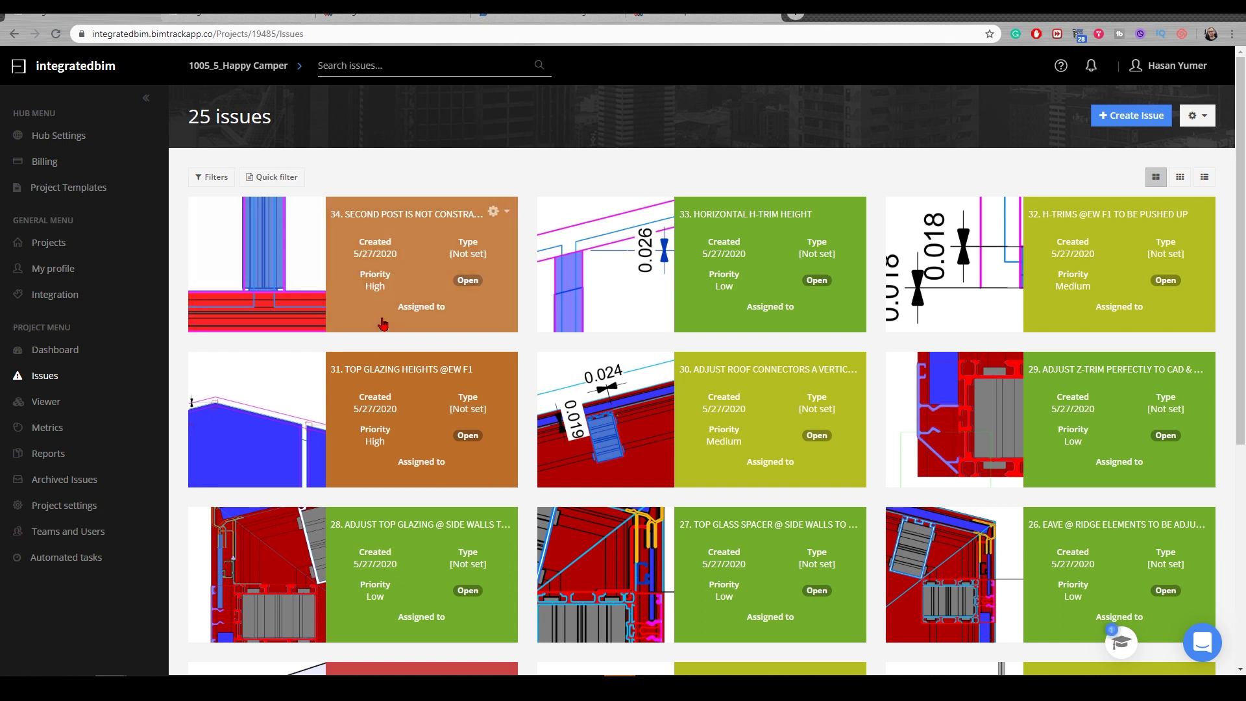
pyautogui.scroll(-1, 924, 259)
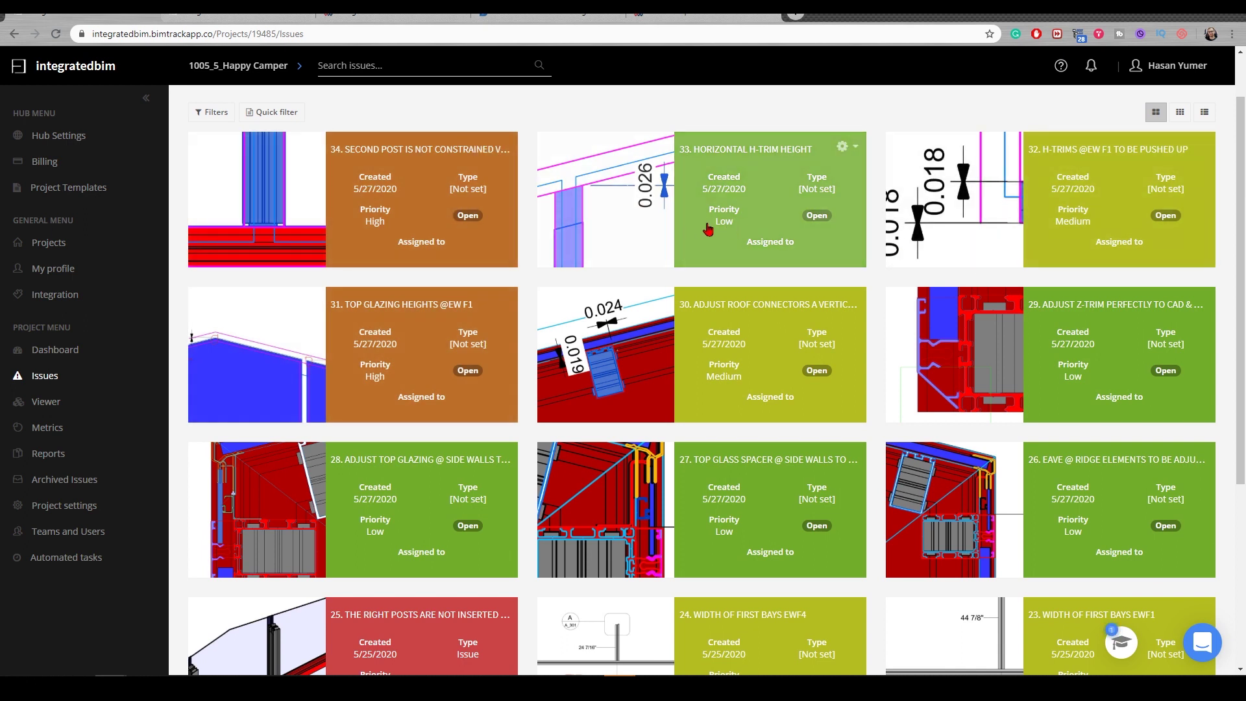
pyautogui.scroll(1, 710, 230)
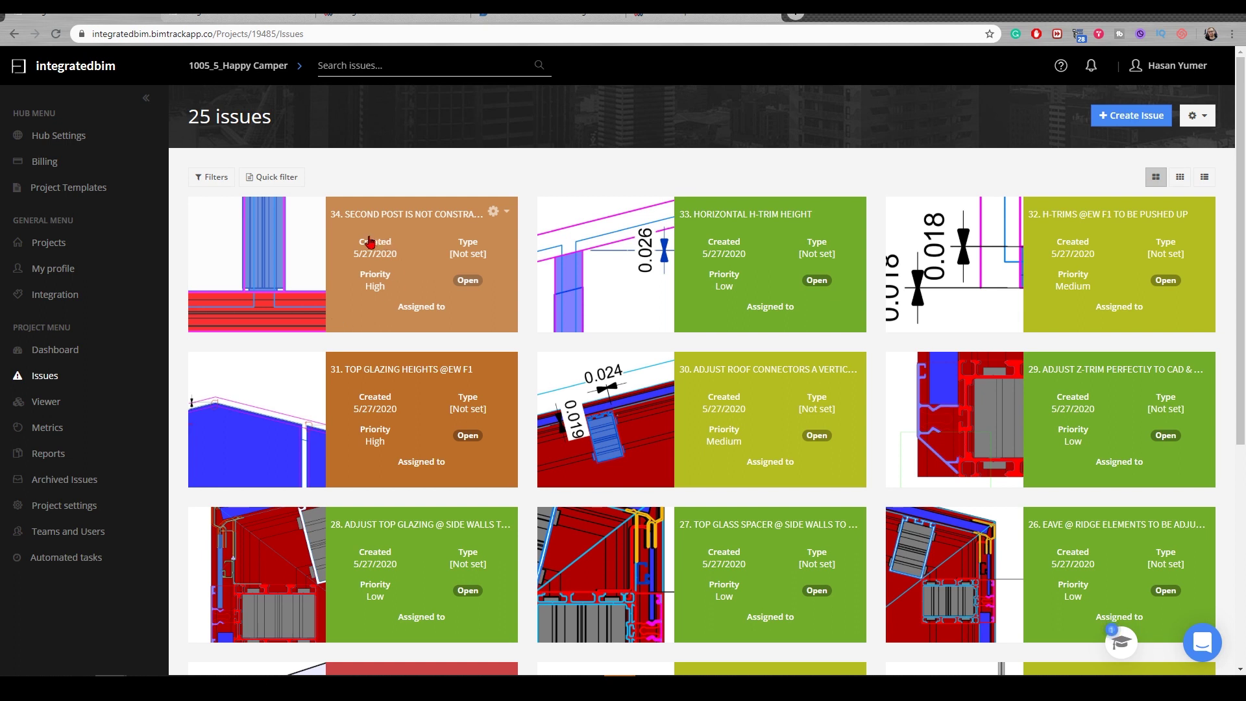
pyautogui.scroll(-3, 407, 339)
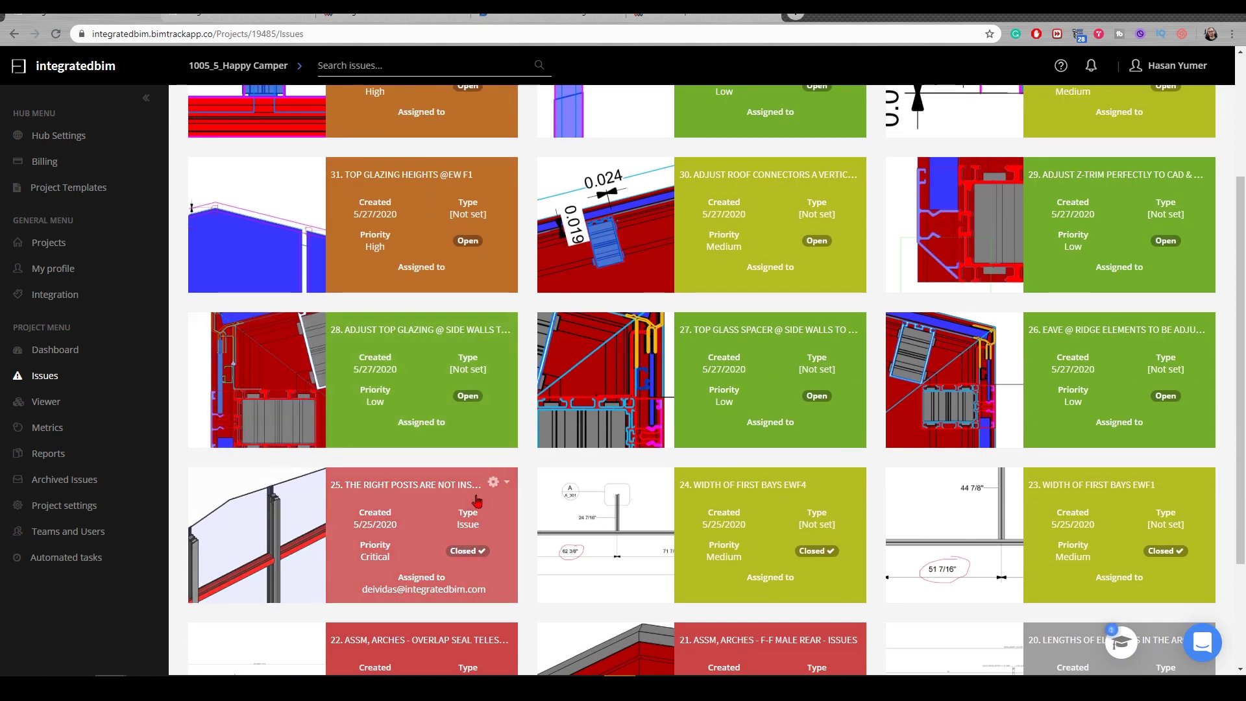
pyautogui.scroll(-2, 477, 500)
pyautogui.scroll(5, 434, 496)
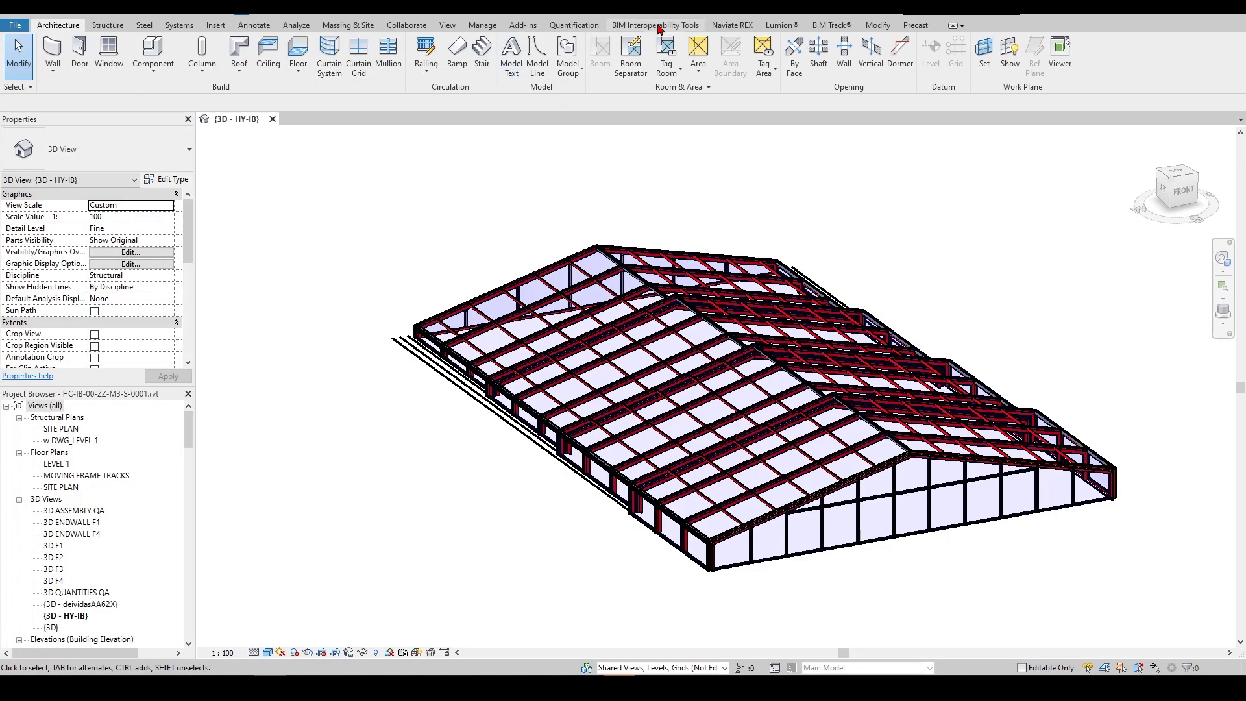
# - Switch to Revit, open the BIM Track add-in and start its login
pyautogui.click(831, 25)
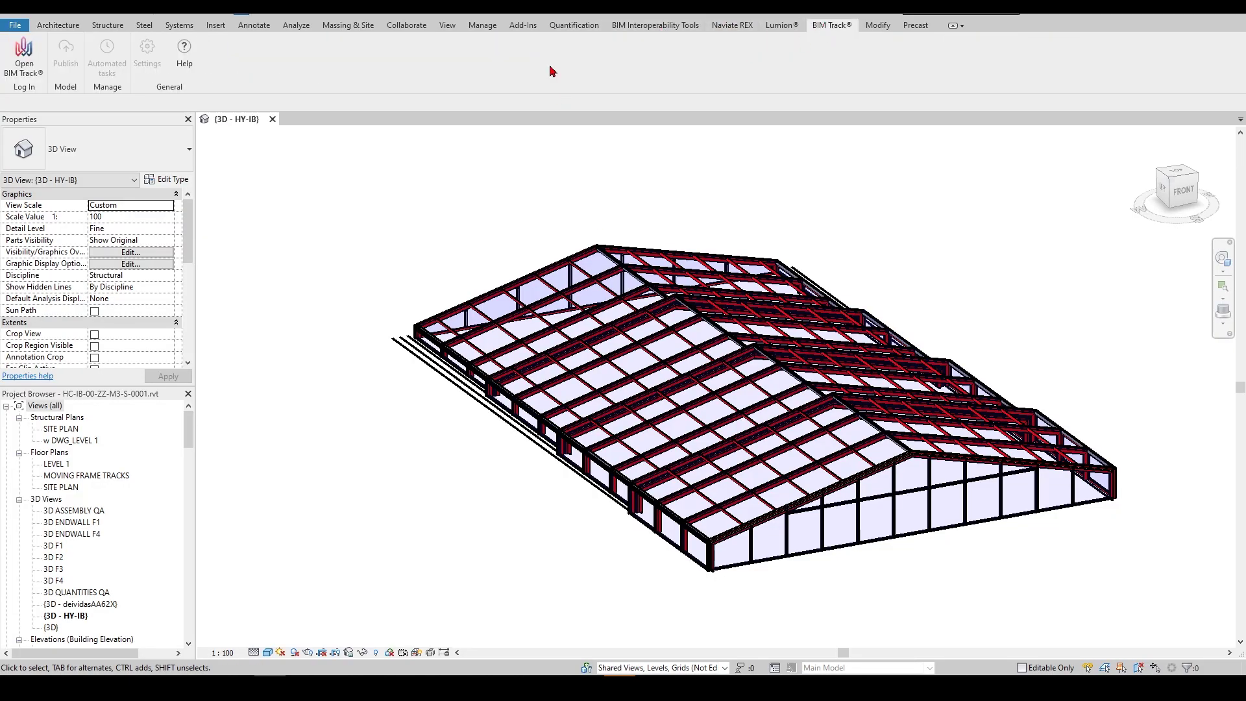
pyautogui.click(24, 56)
pyautogui.click(1083, 407)
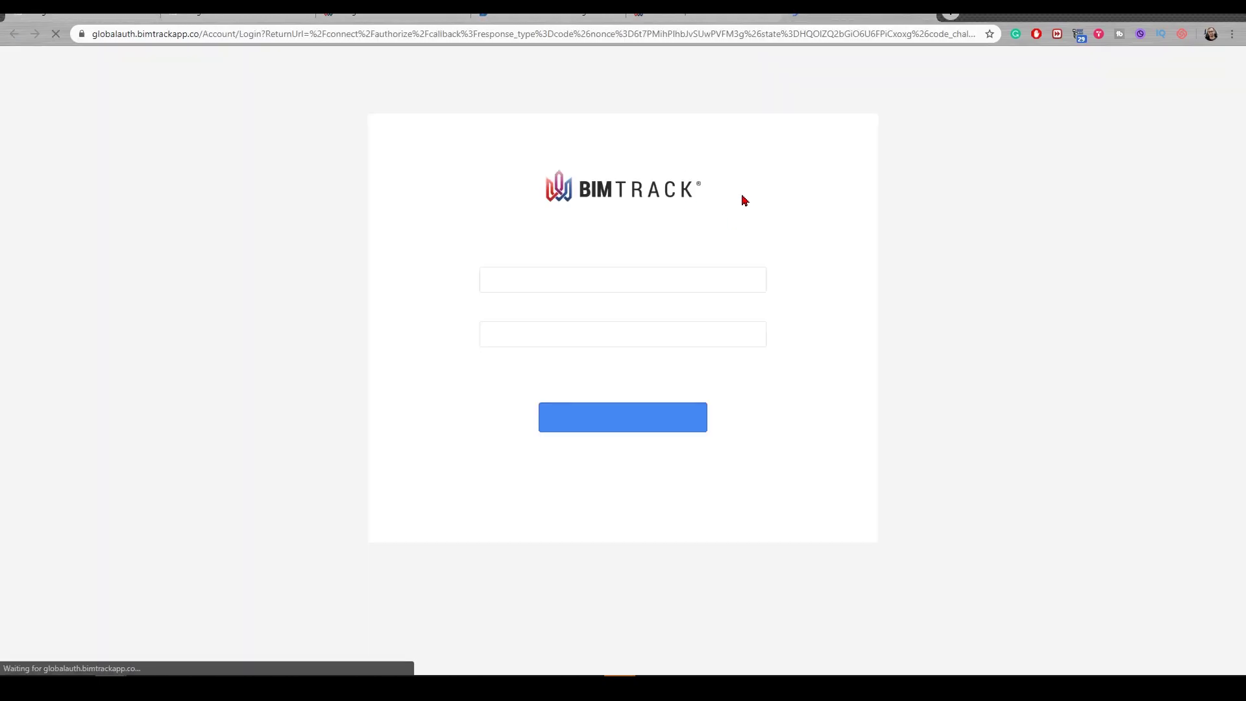
# - Sign in to BIM Track with the saved account e-mail and password
pyautogui.click(634, 278)
pyautogui.write('h')
pyautogui.press('Down')
pyautogui.press('Return')
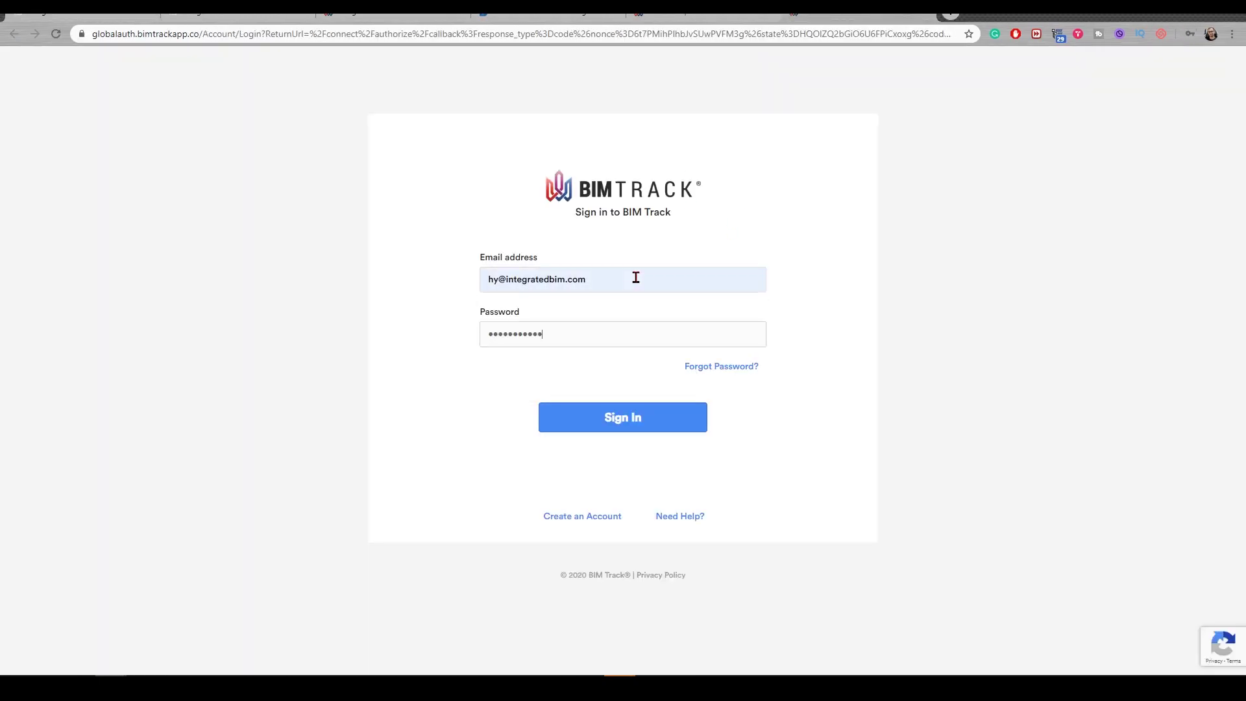
pyautogui.press('Return')
# - Load the issues of project 1005_5_Happy Camper from the integratedbim hub into the BIM Track add-in
pyautogui.click(1021, 160)
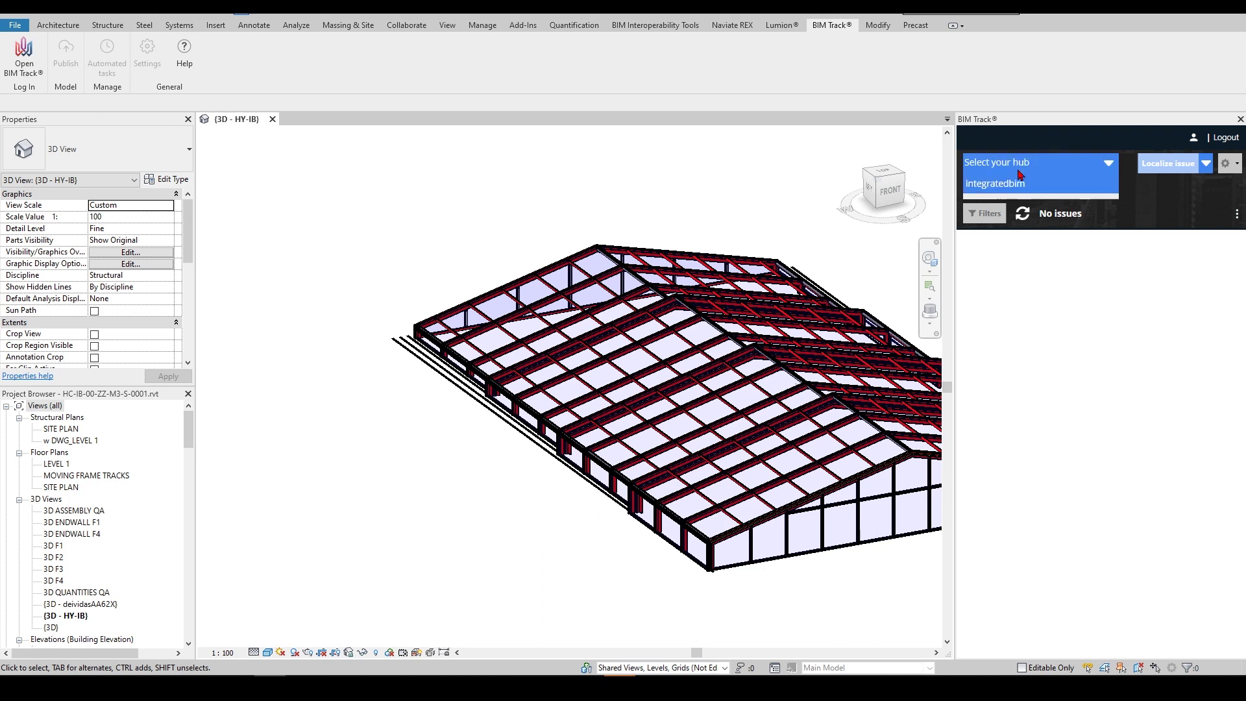
pyautogui.click(1018, 183)
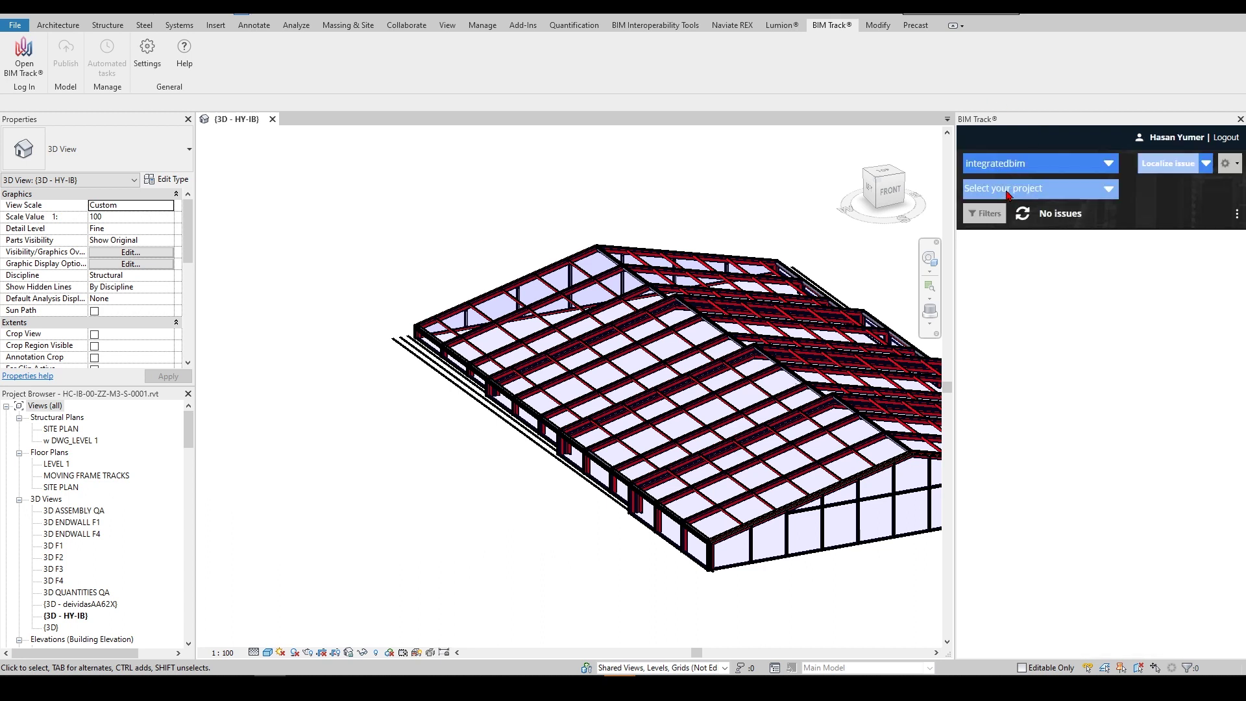
pyautogui.click(1009, 192)
pyautogui.click(1022, 238)
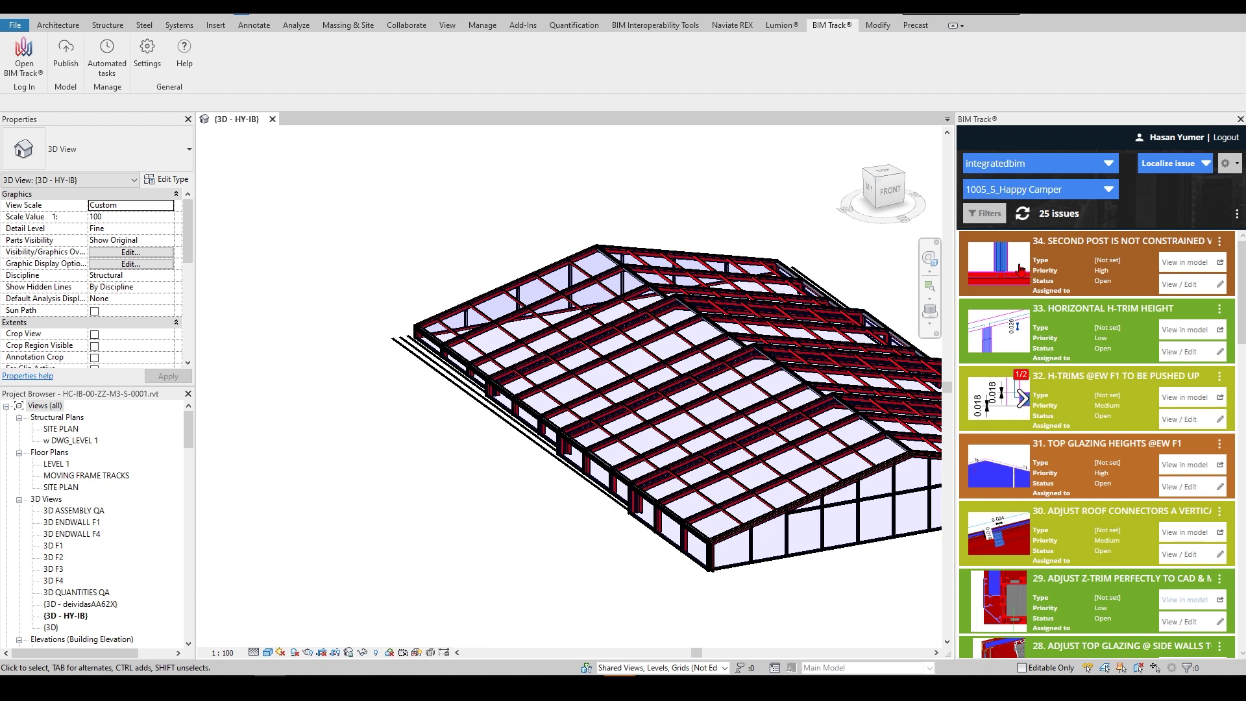
# - Show issue 34 in the model, examine the post above the red beam, and preview the issue's image
pyautogui.click(1184, 263)
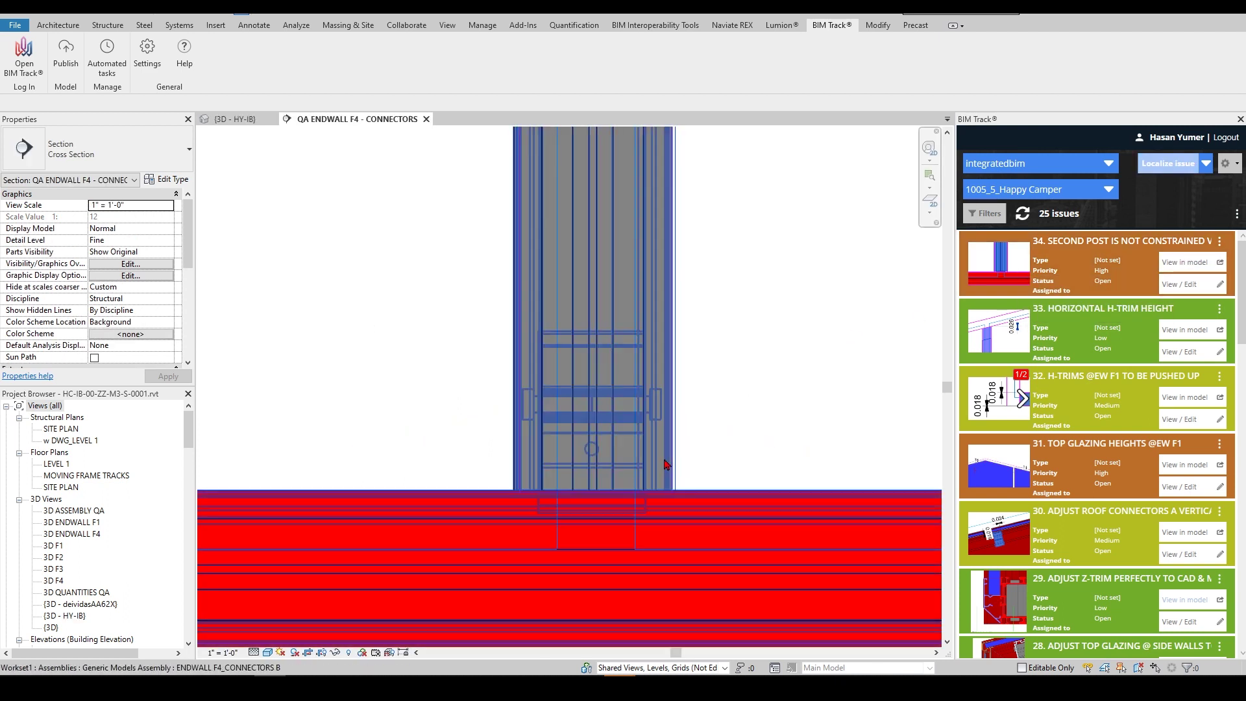
pyautogui.scroll(-3, 728, 394)
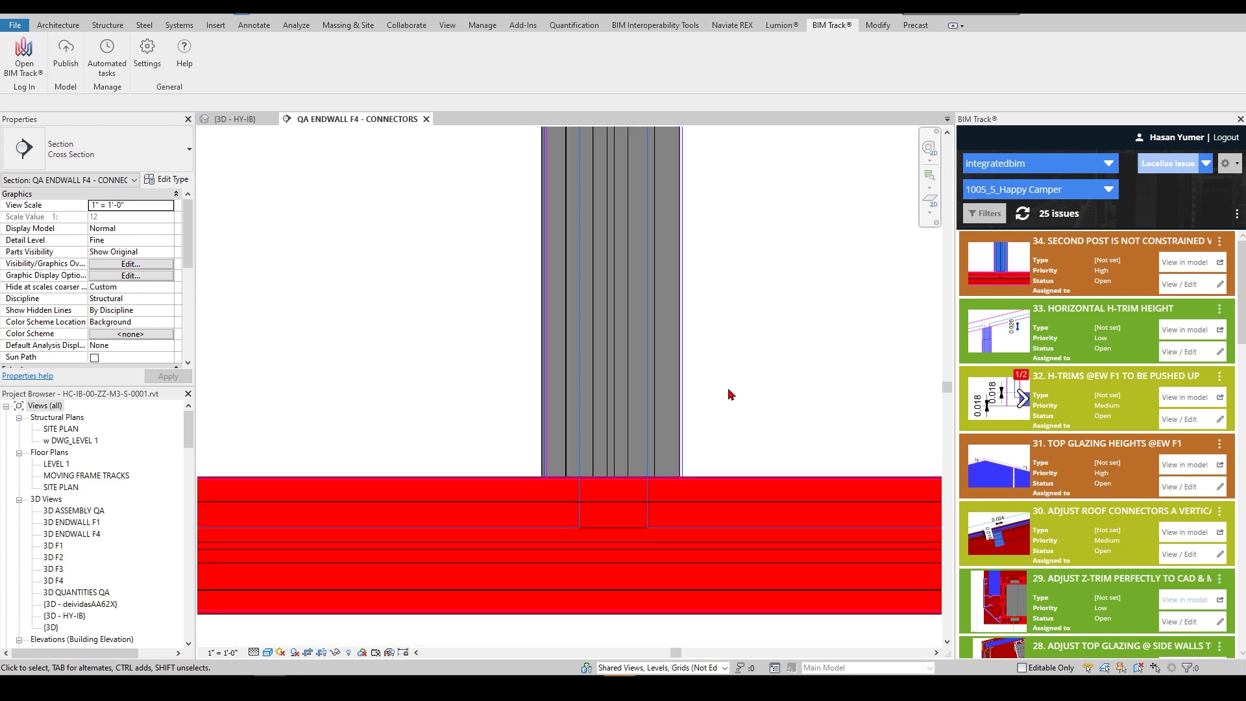
pyautogui.moveTo(731, 387); pyautogui.dragTo(657, 430, button='middle')
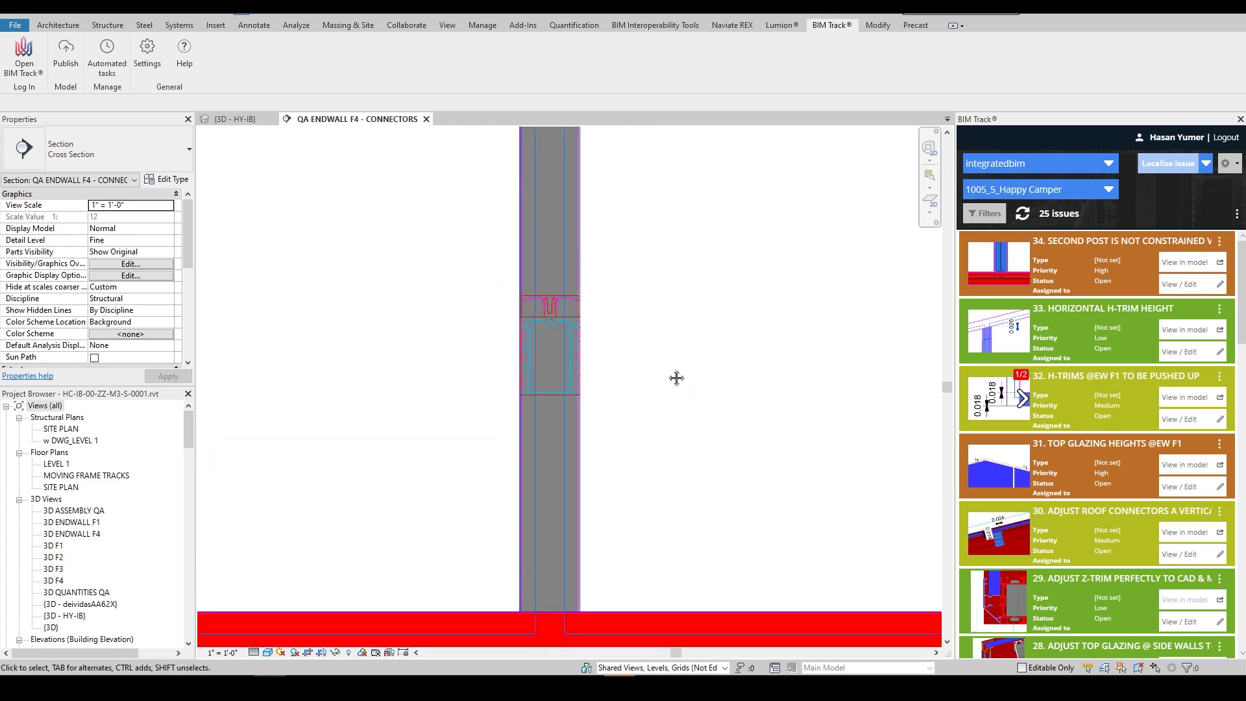
pyautogui.click(1012, 267)
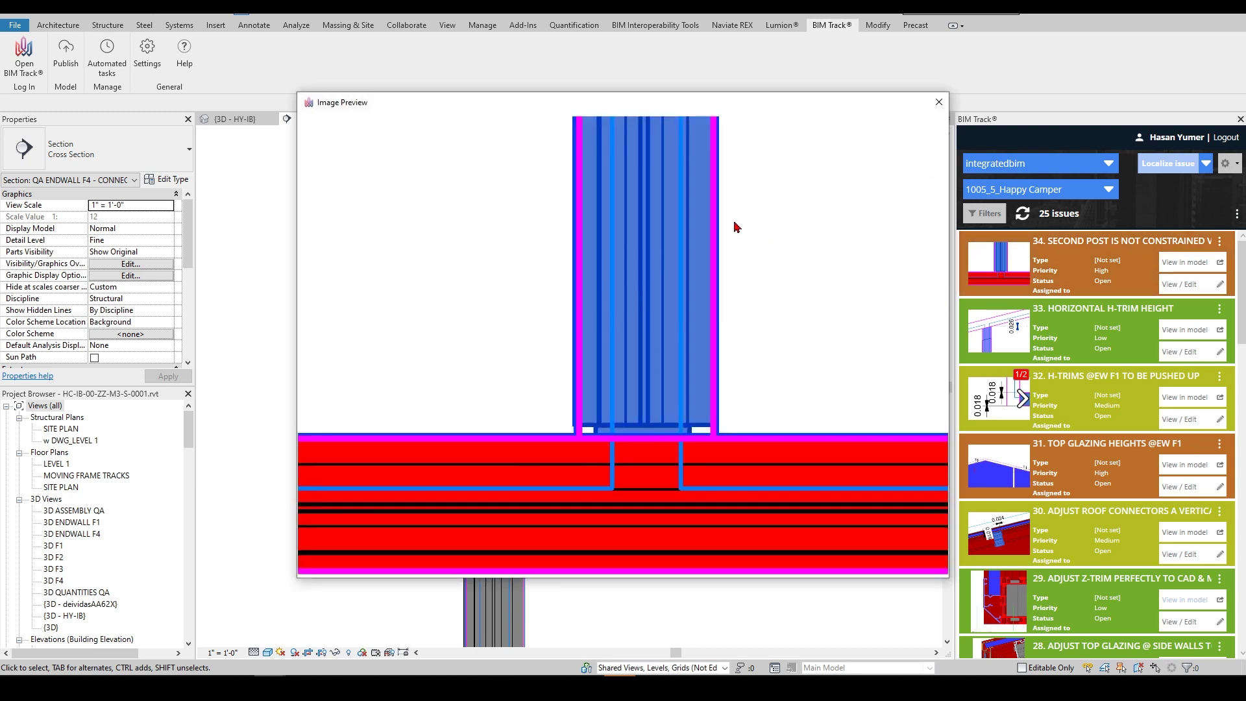
pyautogui.click(939, 102)
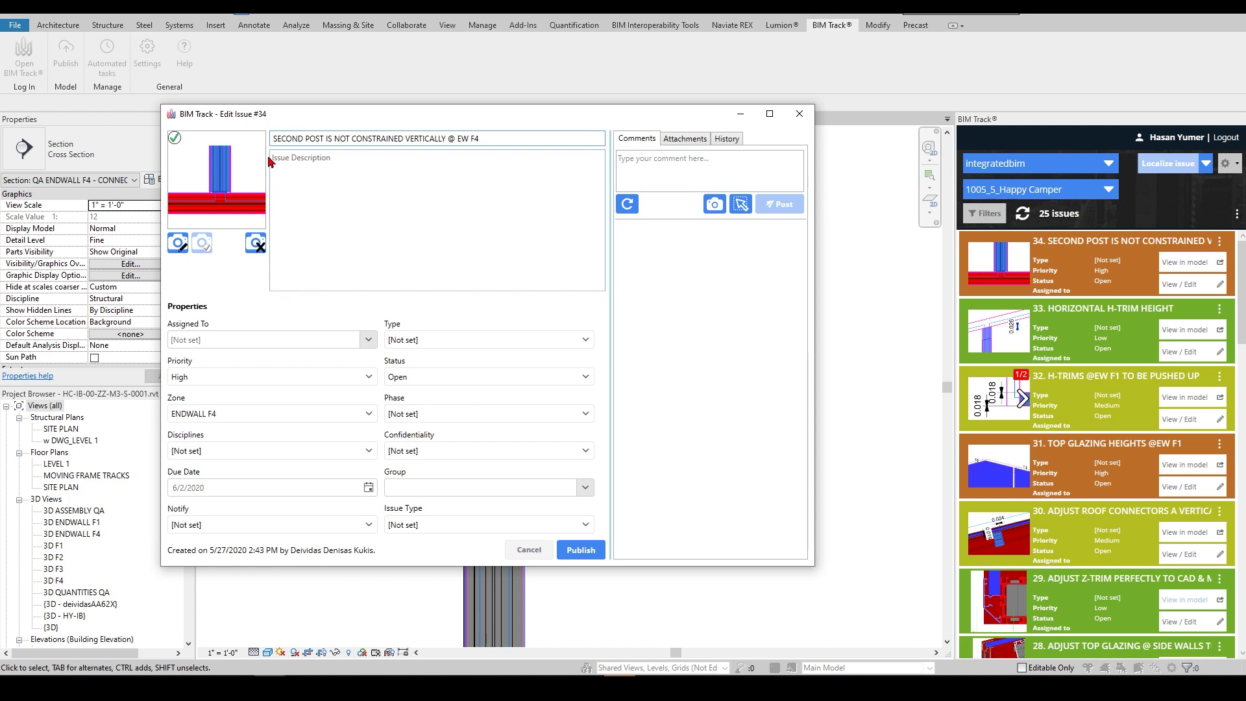
# - Review the title, comments and history of issue 34 in its edit form, and close it without publishing
pyautogui.moveTo(280, 140); pyautogui.dragTo(524, 143)
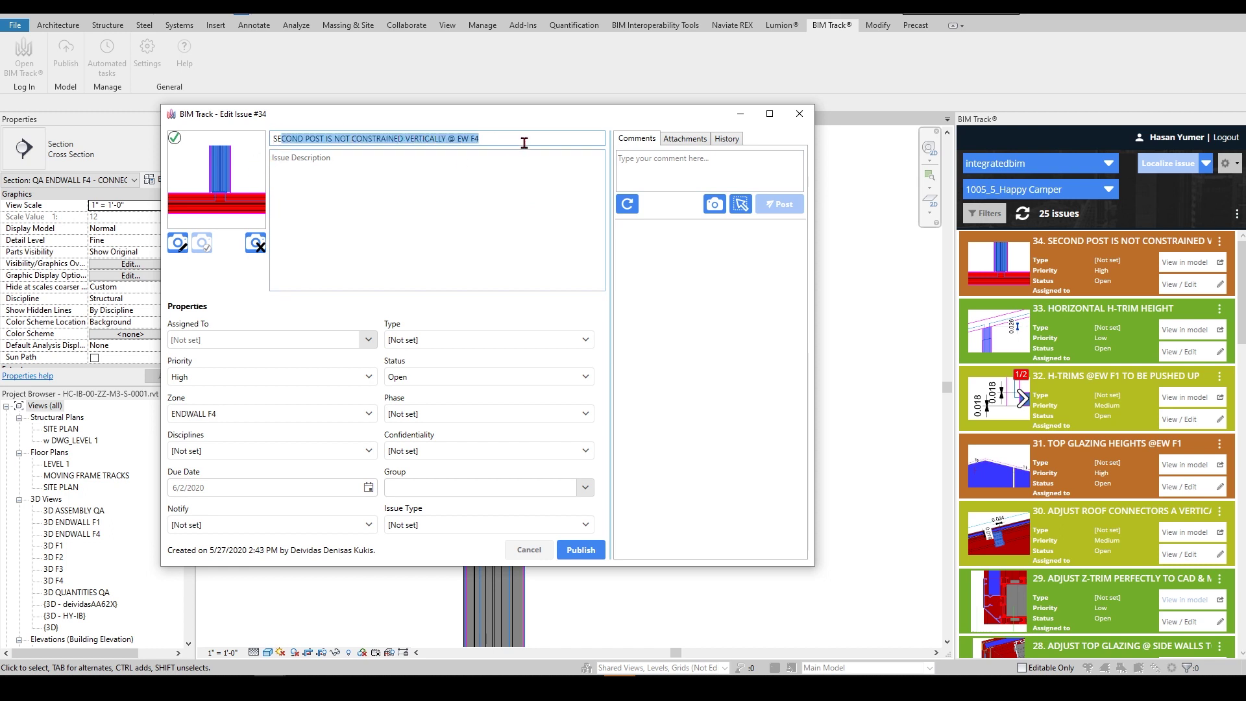
pyautogui.click(718, 168)
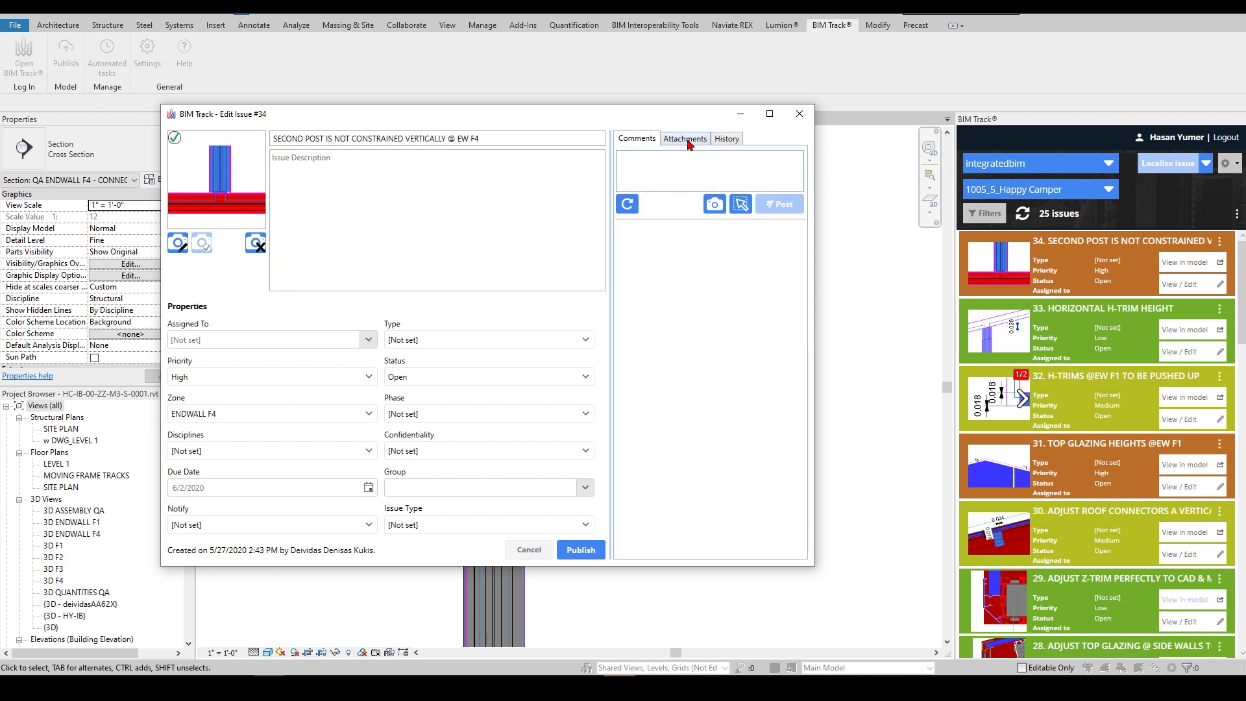
pyautogui.click(724, 139)
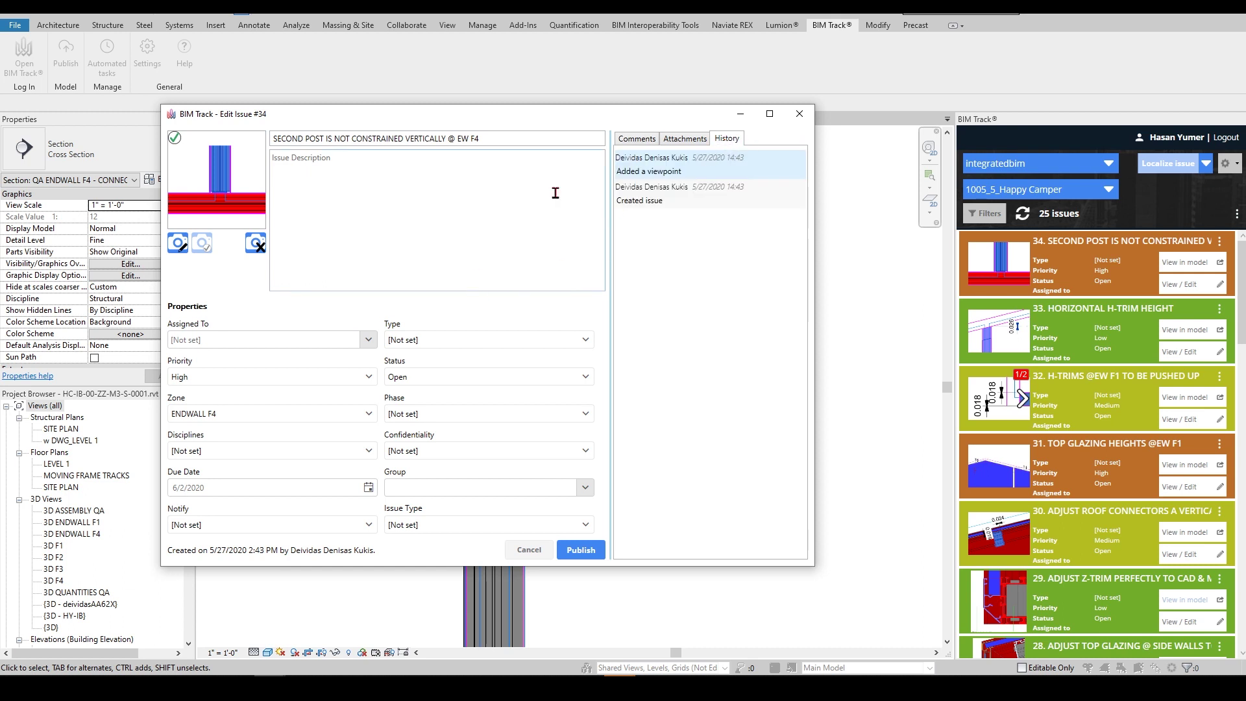
pyautogui.click(802, 113)
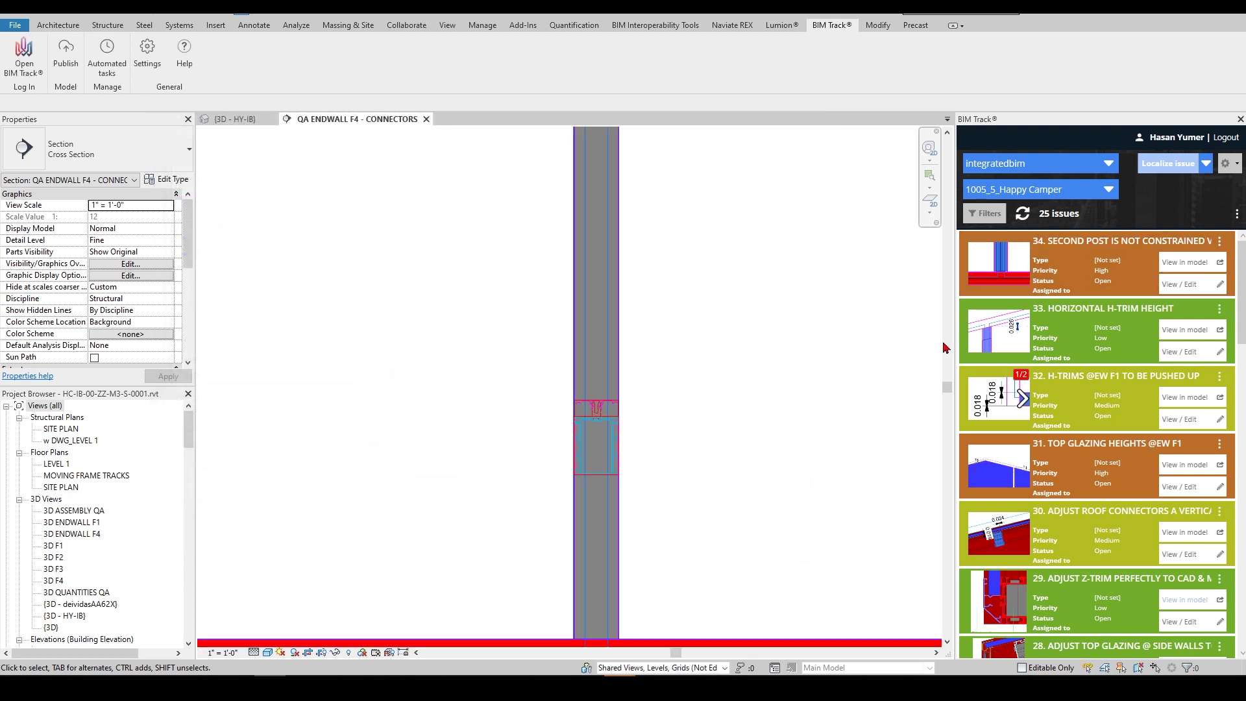
pyautogui.scroll(-2, 808, 406)
pyautogui.moveTo(745, 345); pyautogui.dragTo(675, 344, button='middle')
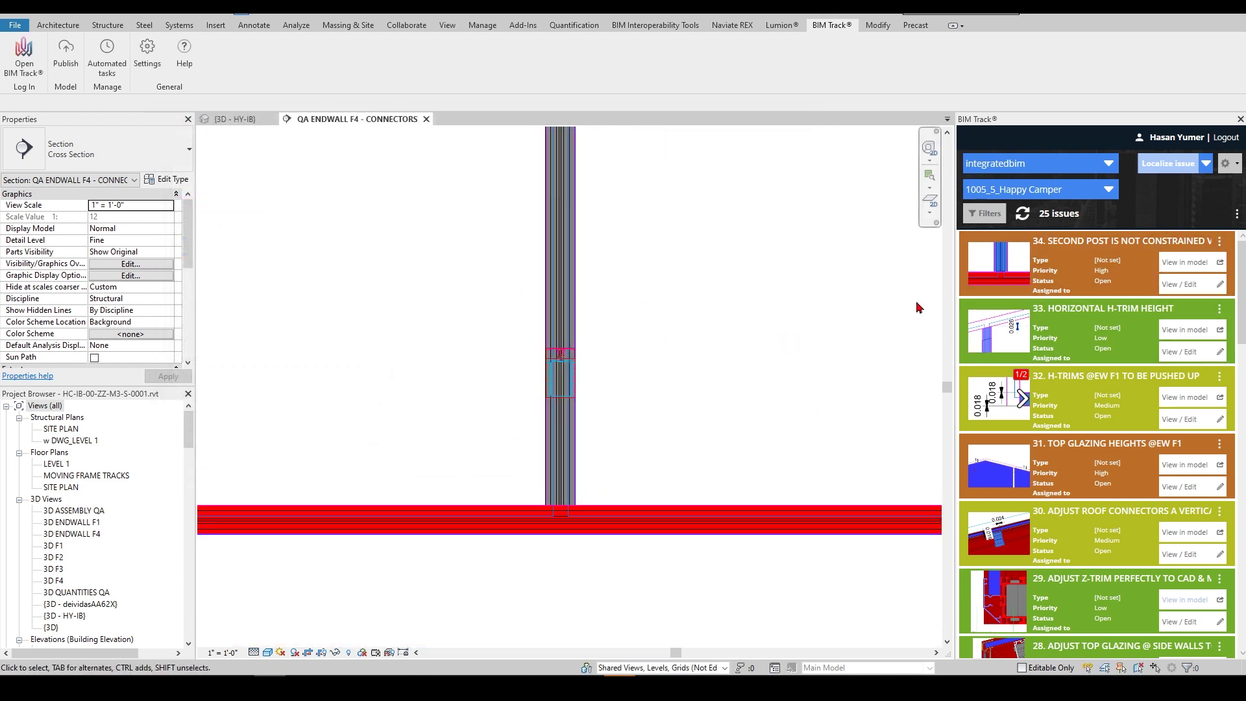
pyautogui.scroll(-5, 1025, 302)
pyautogui.scroll(5, 1051, 344)
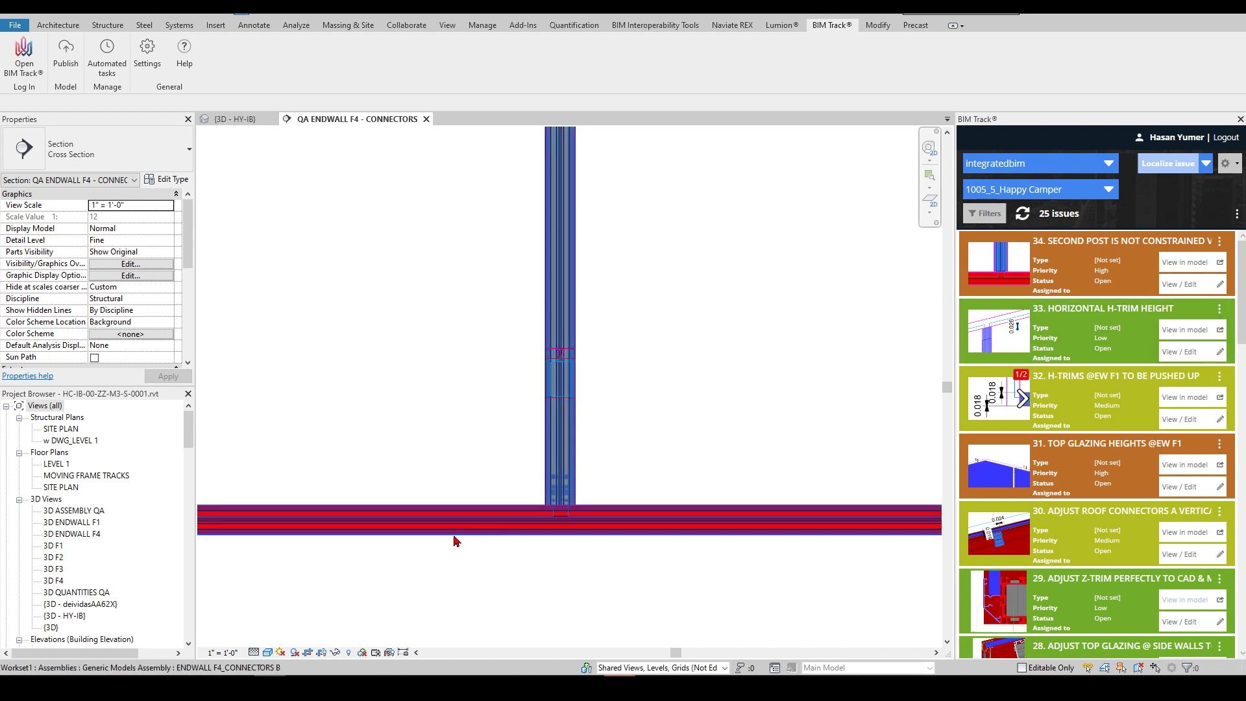
# - Switch to Chrome and bring up the HC-IB-00-ZZ-M3-S-0001.rvt model in BIM 360 Docs
pyautogui.moveTo(135, 672)
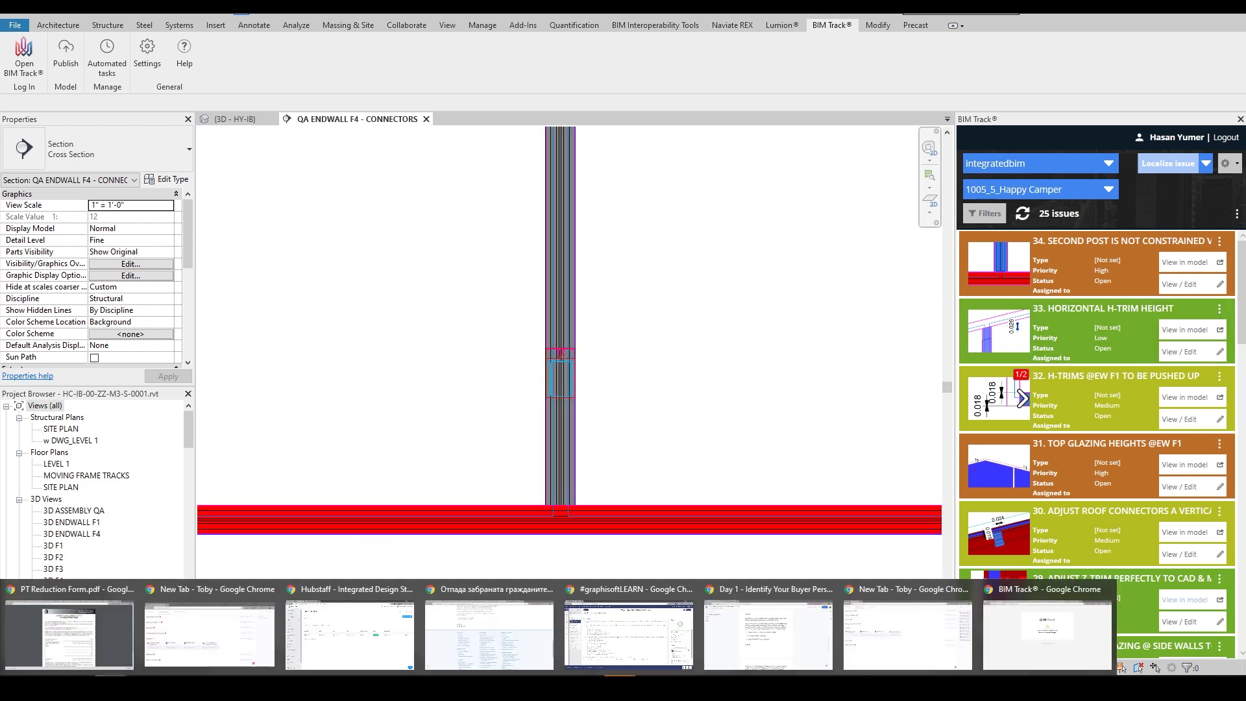
pyautogui.click(765, 627)
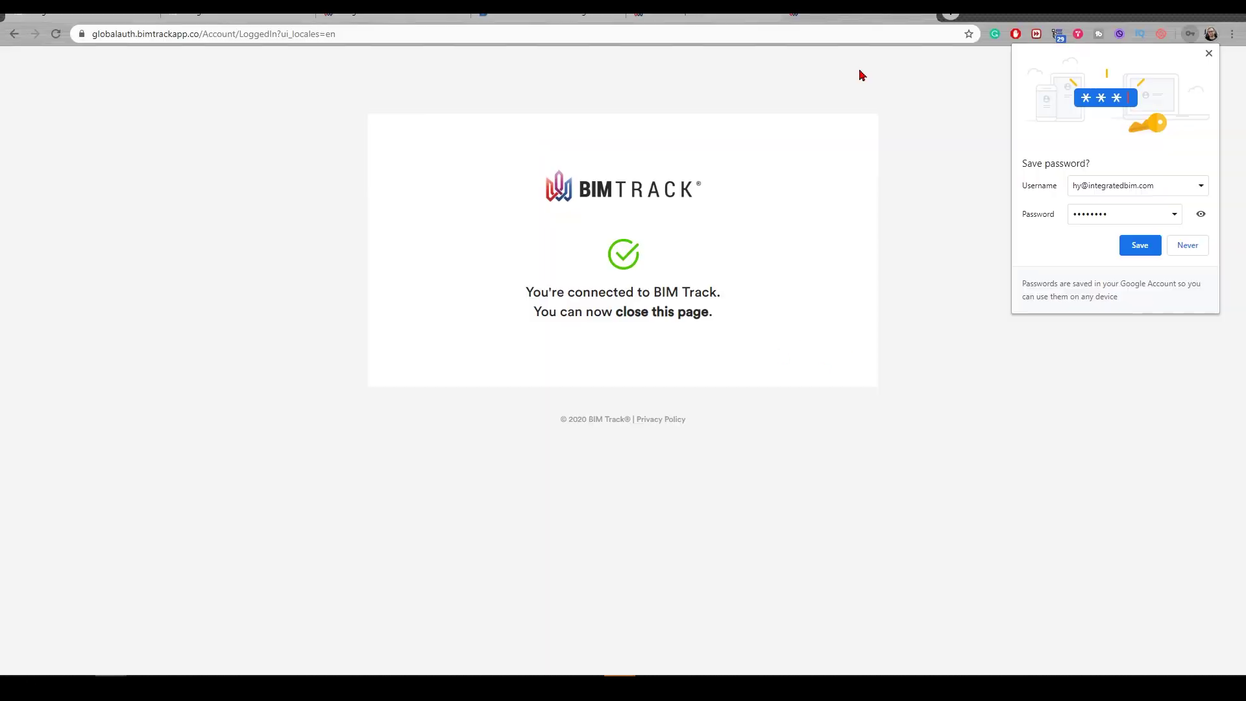
pyautogui.click(798, 19)
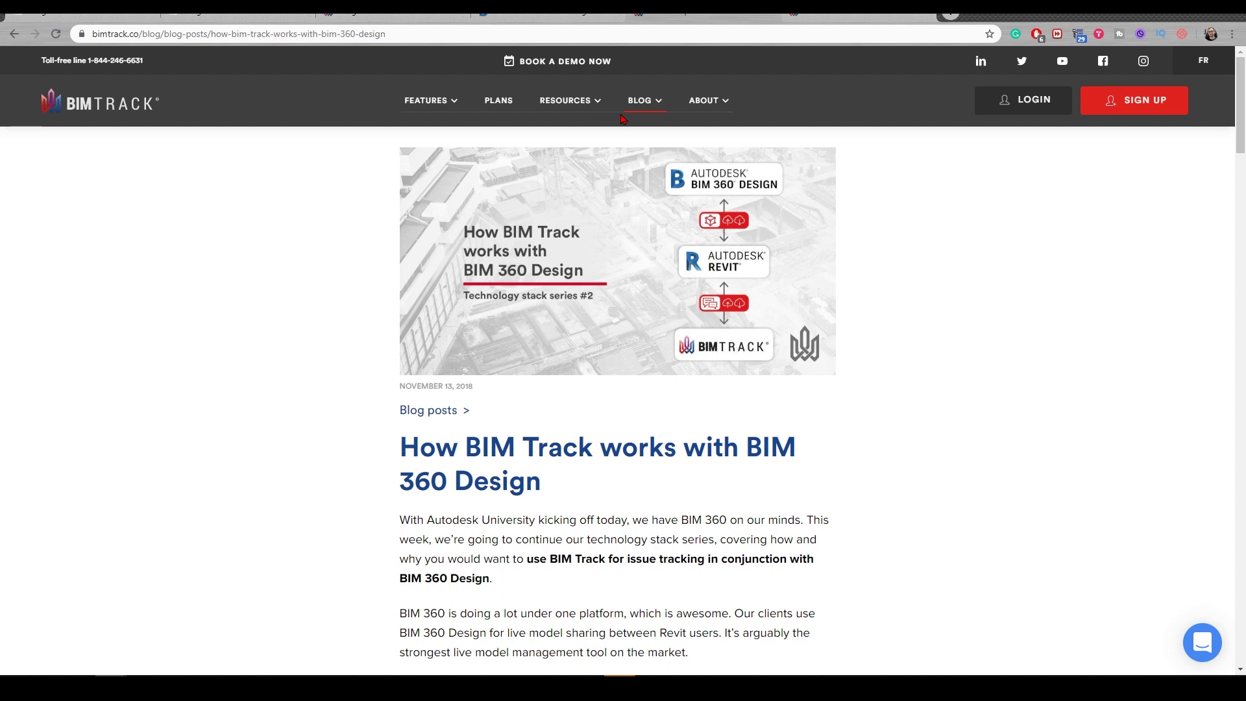
pyautogui.click(569, 14)
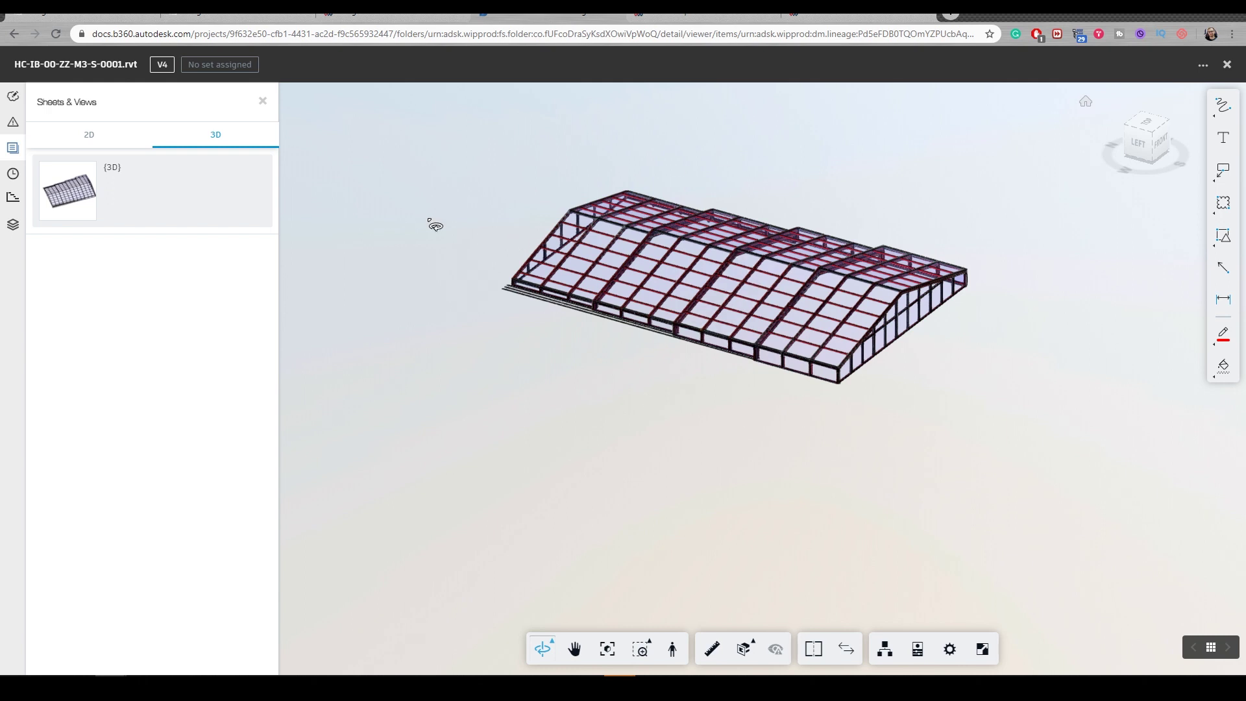
# - Examine the 3D model from several angles and display the list of its 2D sheets
pyautogui.moveTo(904, 353); pyautogui.dragTo(837, 363)
pyautogui.scroll(5, 817, 363)
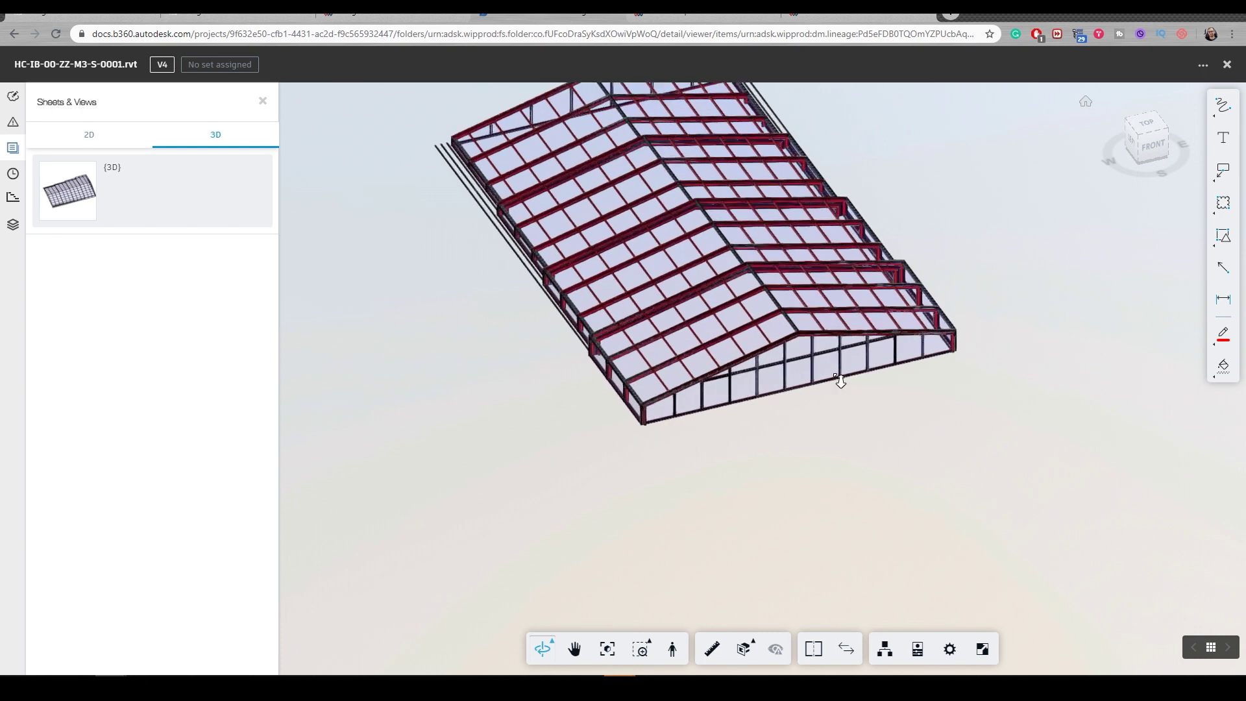
pyautogui.click(78, 133)
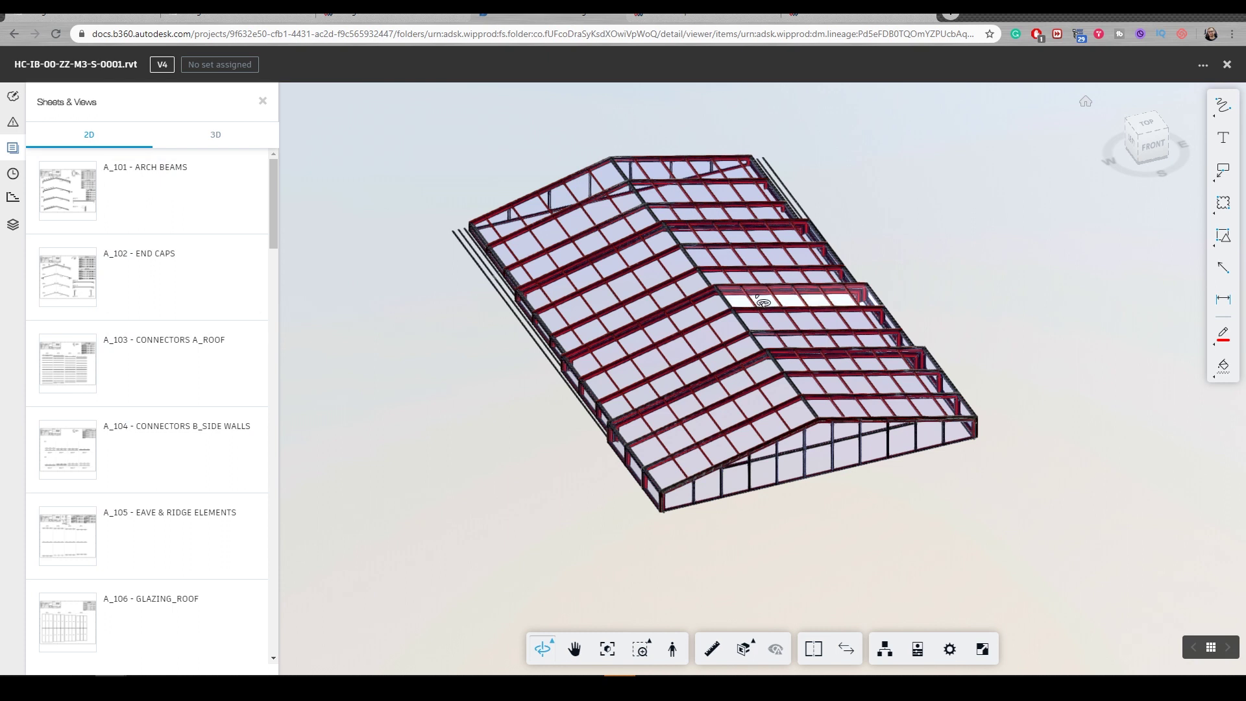
pyautogui.moveTo(925, 312); pyautogui.dragTo(837, 338)
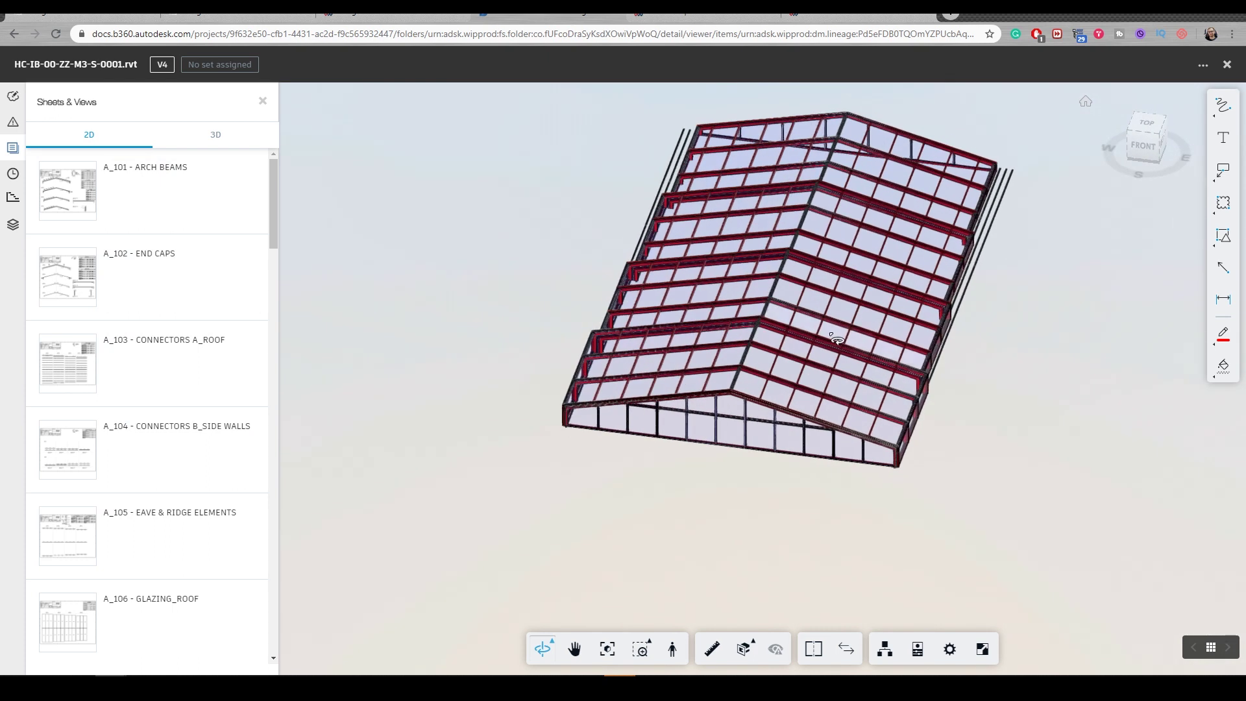
# - Examine the building's roof framing in the 3D model from the front and at an angle
pyautogui.moveTo(837, 339); pyautogui.dragTo(868, 404, button='middle')
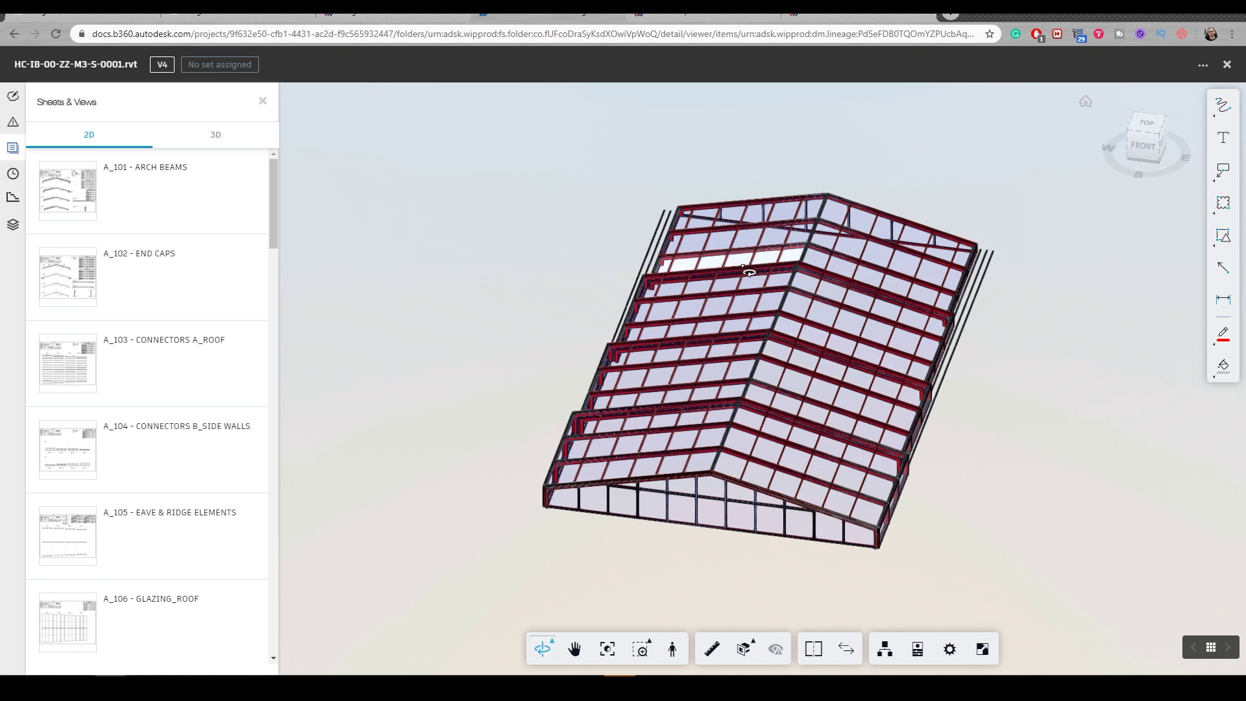
pyautogui.moveTo(679, 345); pyautogui.dragTo(493, 355)
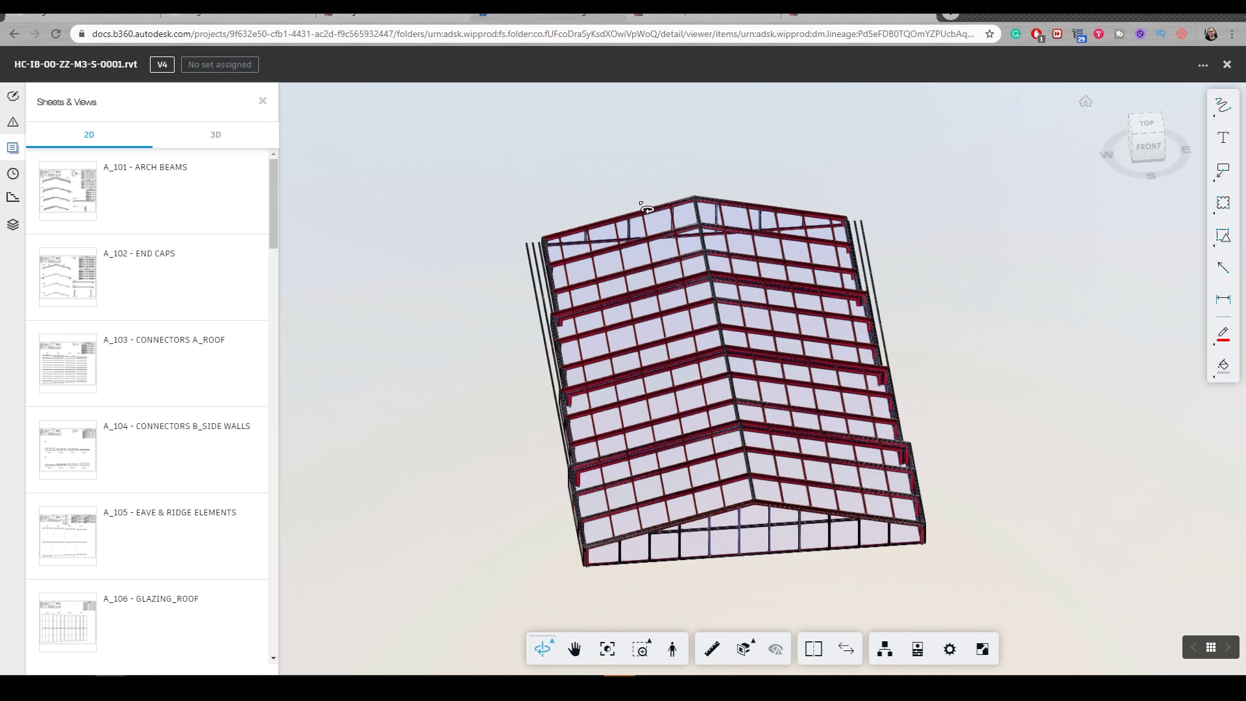
pyautogui.moveTo(647, 209); pyautogui.dragTo(863, 337)
pyautogui.scroll(3, 901, 312)
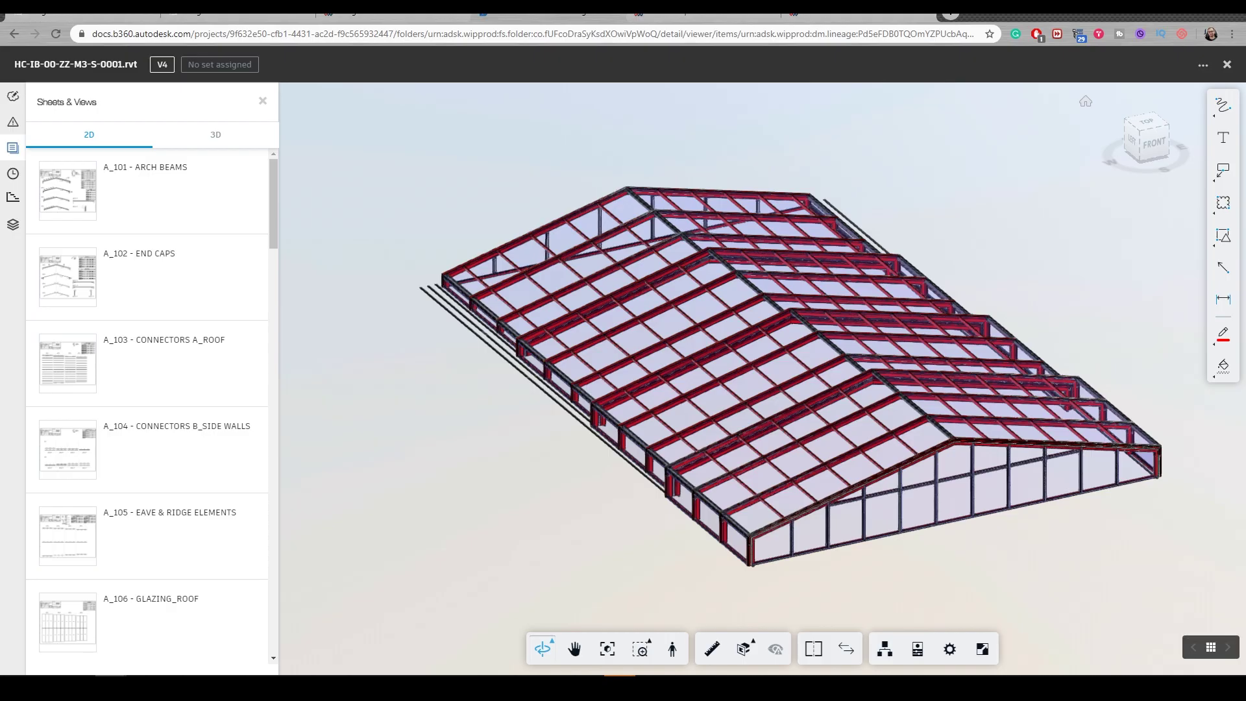
# - Switch to the project's issue list in BIM Track, filter it by Critical priority, and close the filter settings
pyautogui.click(85, 16)
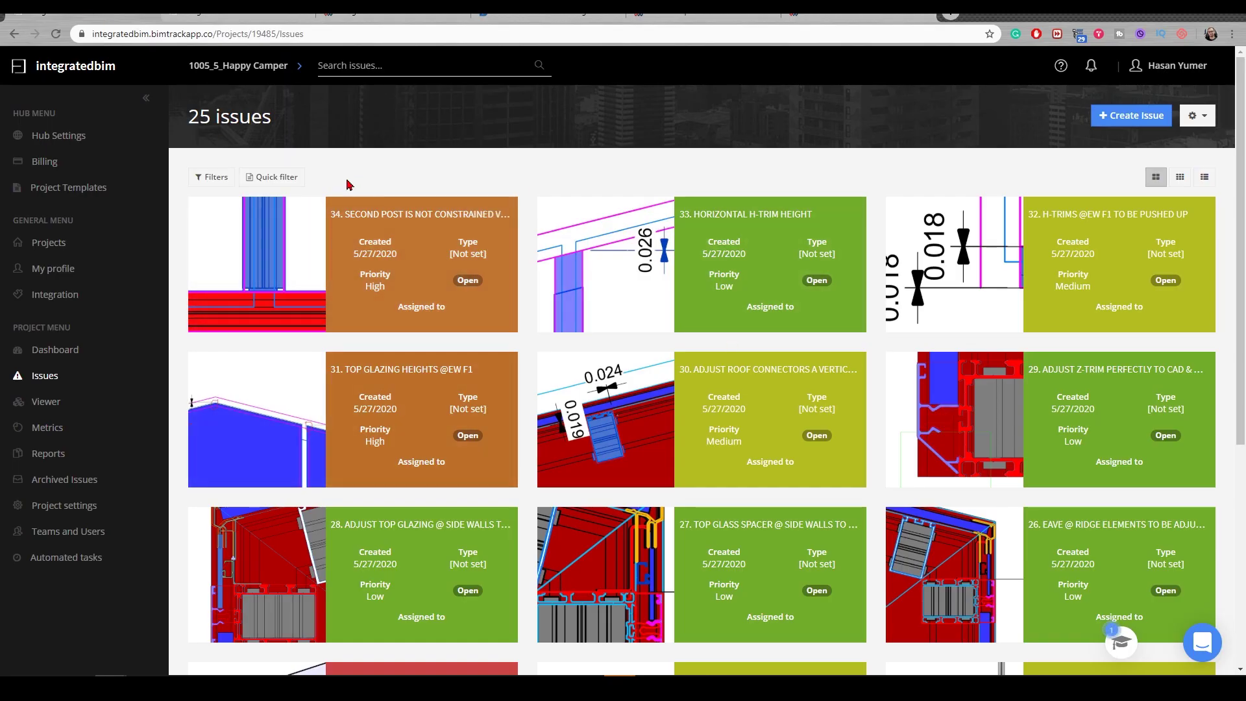
pyautogui.click(212, 182)
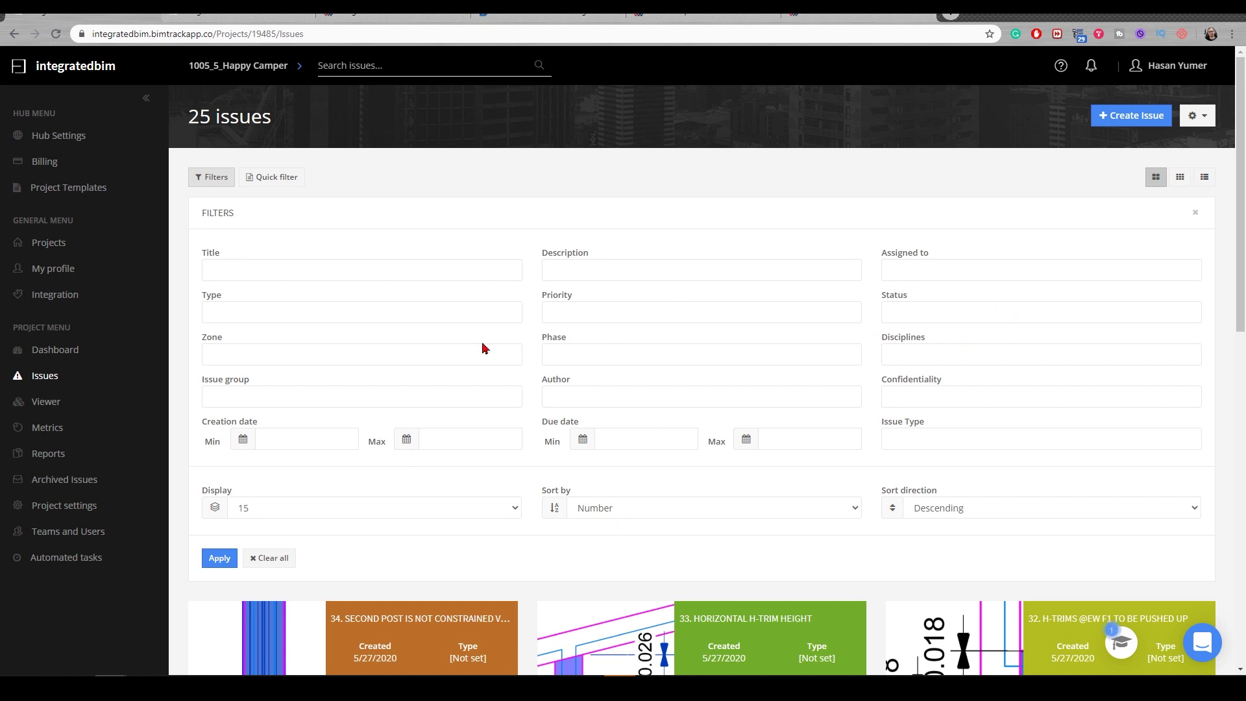
pyautogui.click(616, 311)
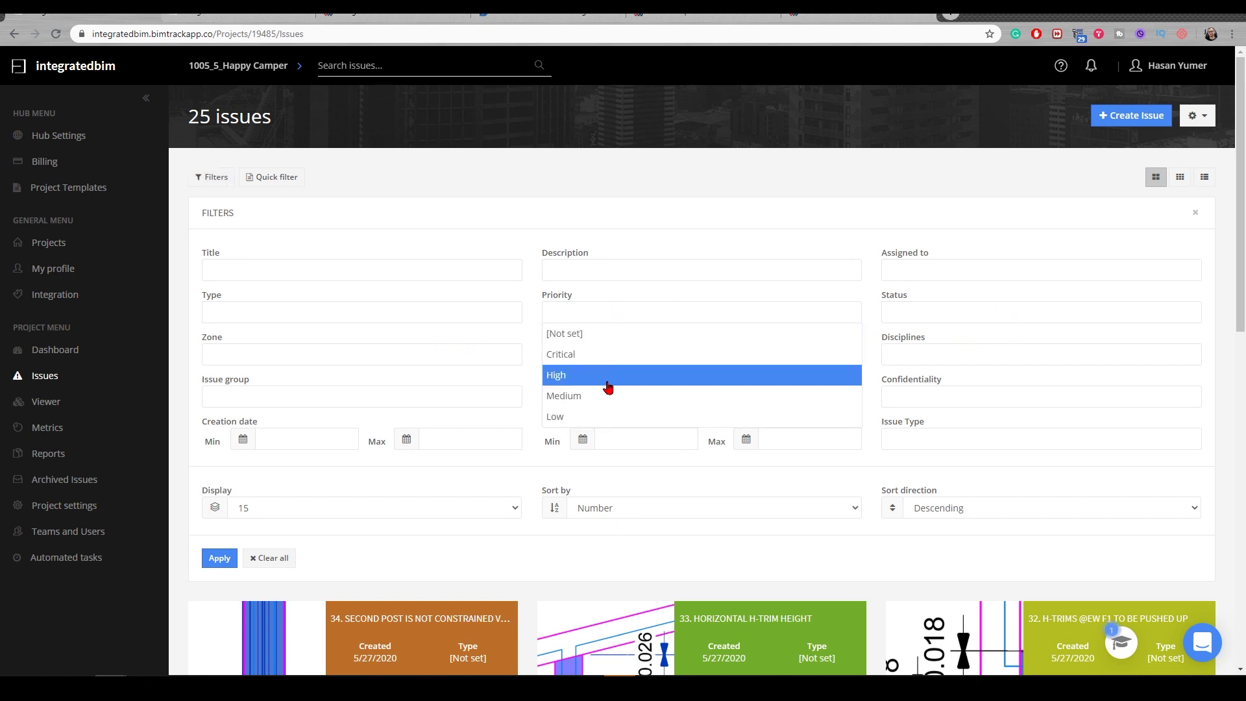
pyautogui.click(595, 355)
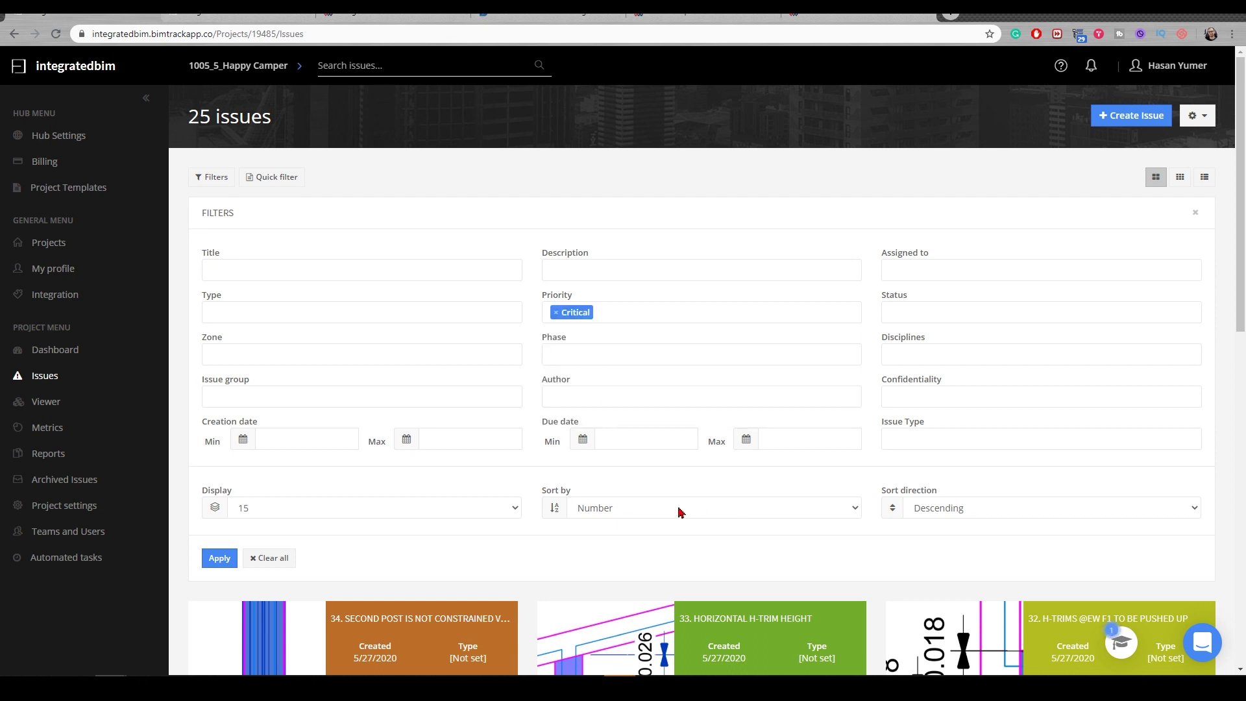
pyautogui.click(219, 558)
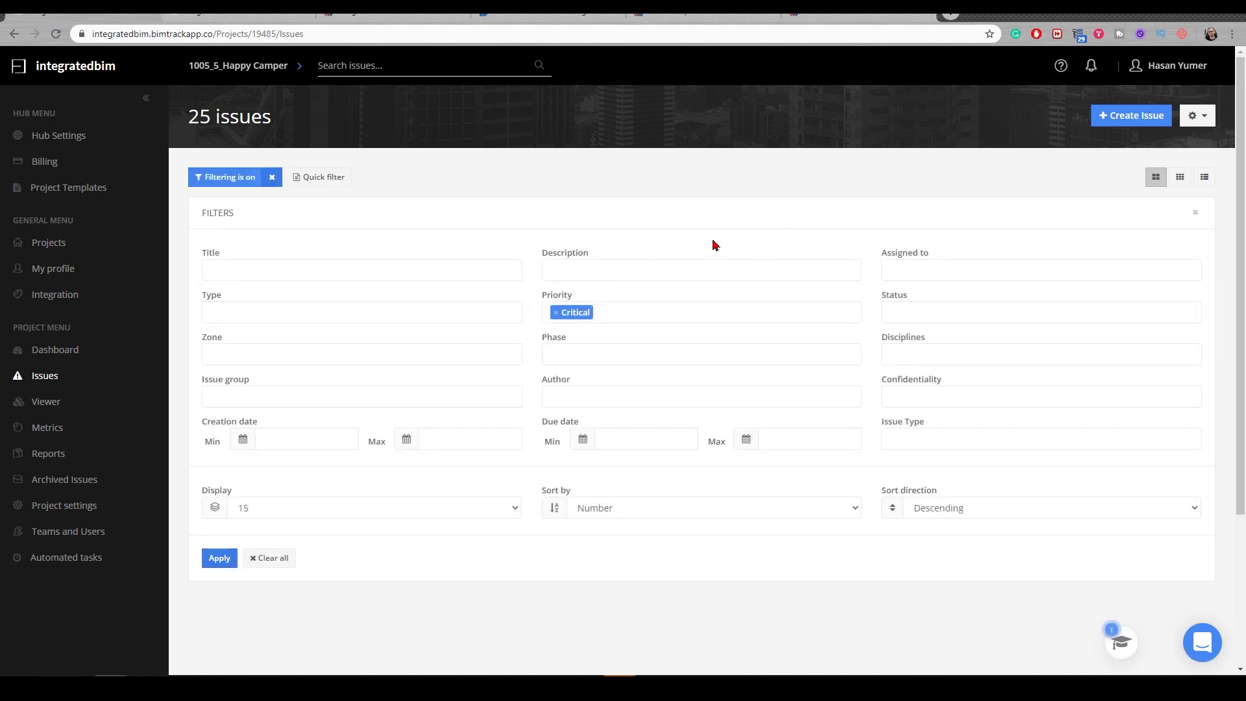
pyautogui.click(1192, 214)
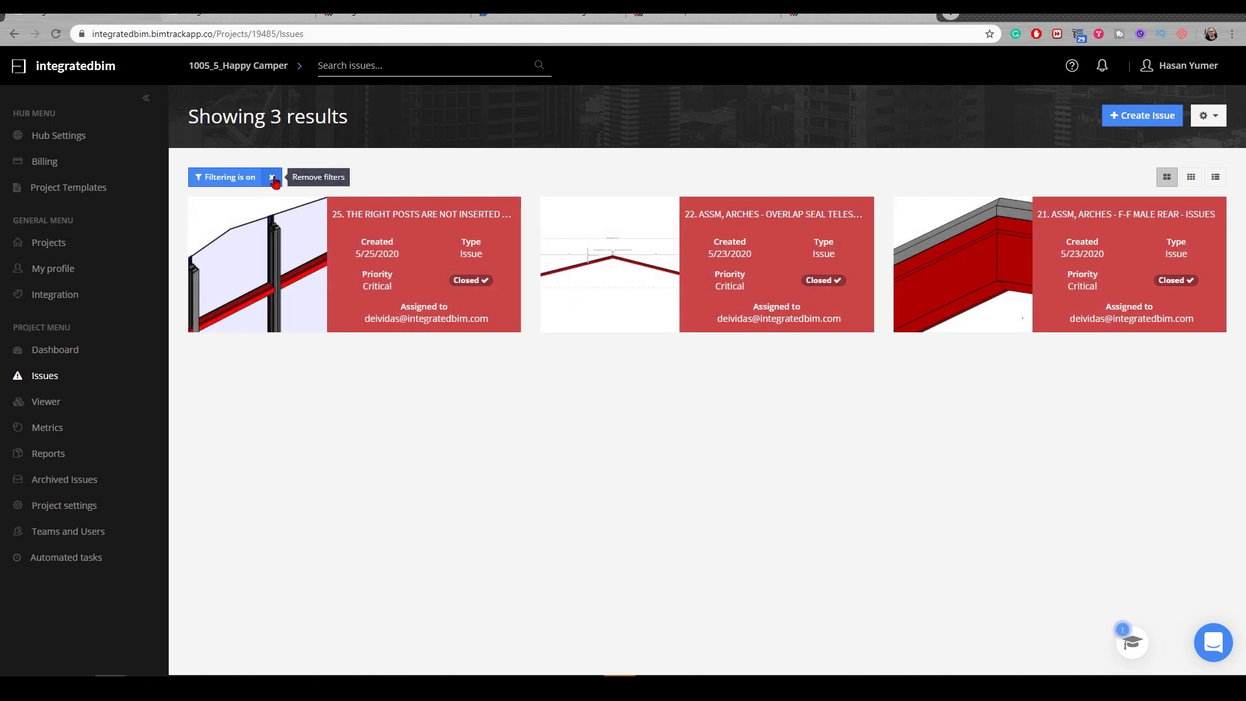
# - Add the Open status to the issue filter and apply it
pyautogui.click(245, 179)
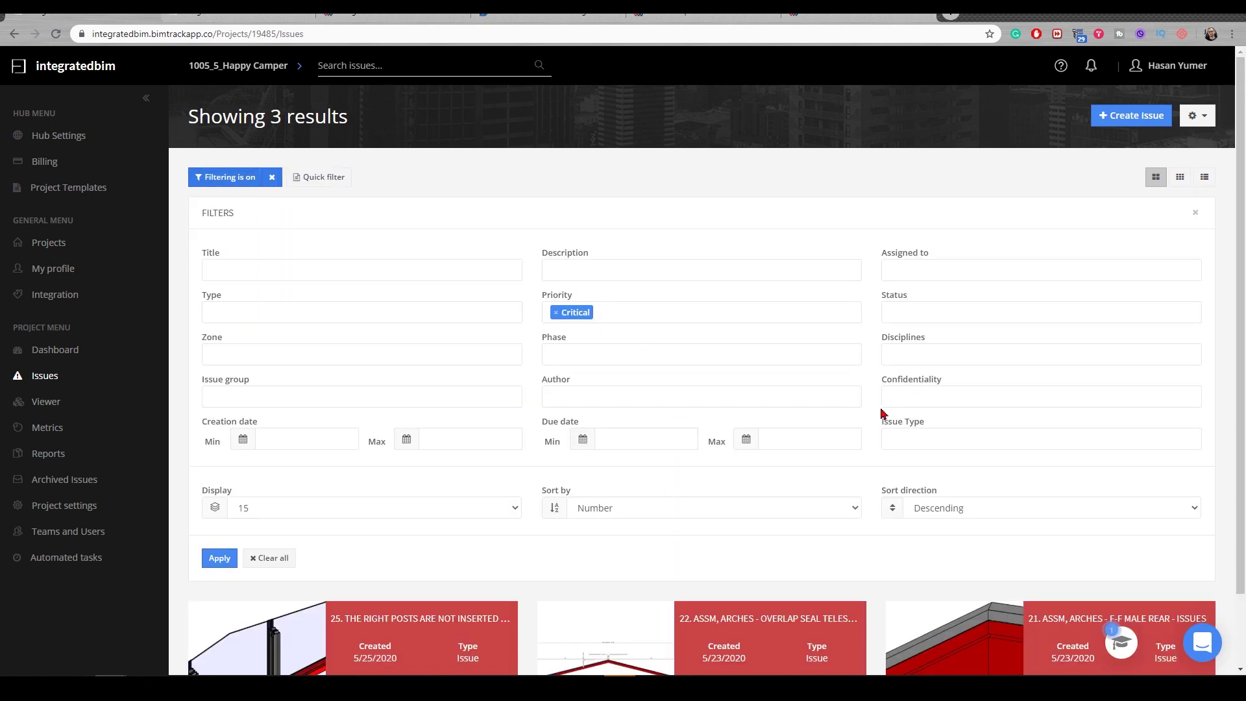
pyautogui.click(905, 319)
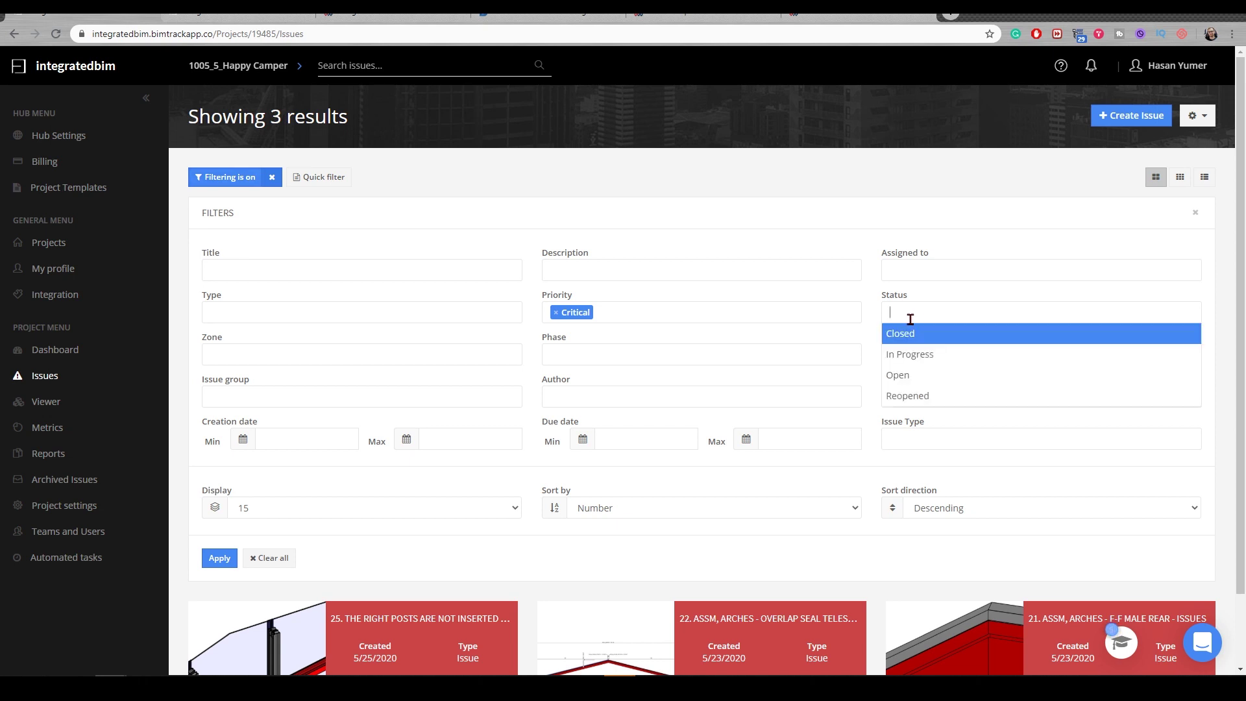
pyautogui.click(925, 372)
pyautogui.click(216, 557)
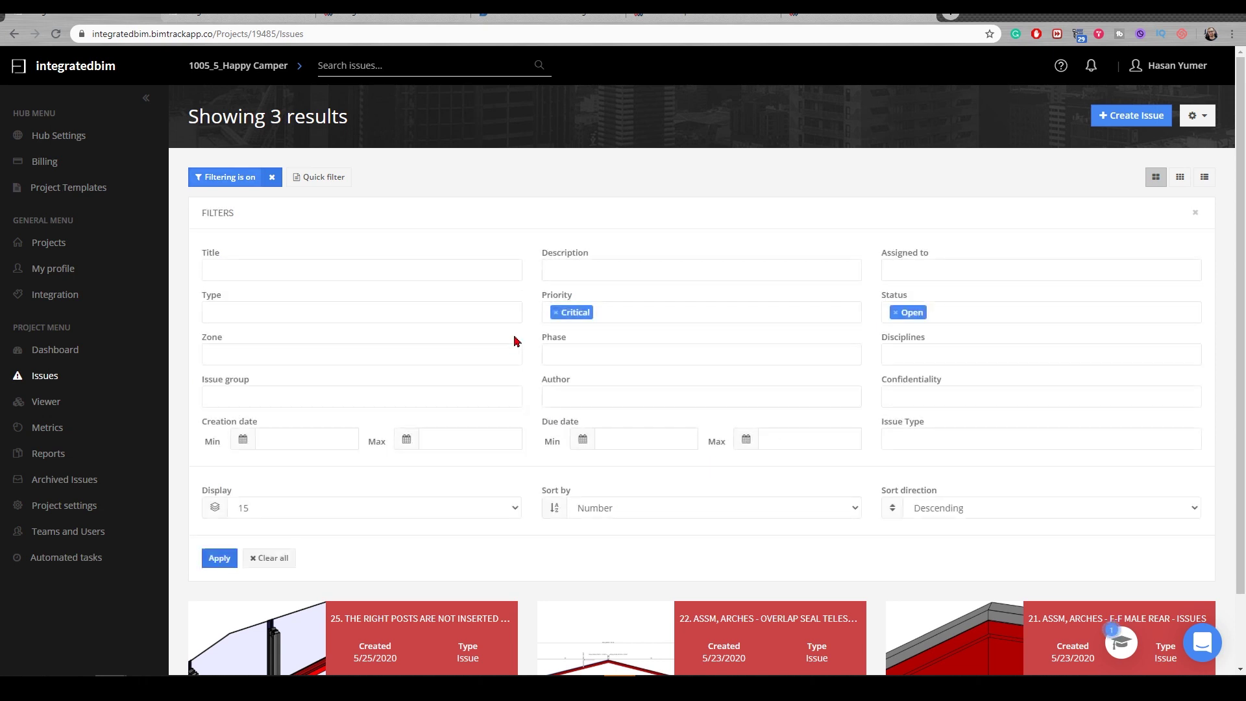
# - Replace the Critical priority with High in the issue filter, apply it, and view the matching issues
pyautogui.click(598, 314)
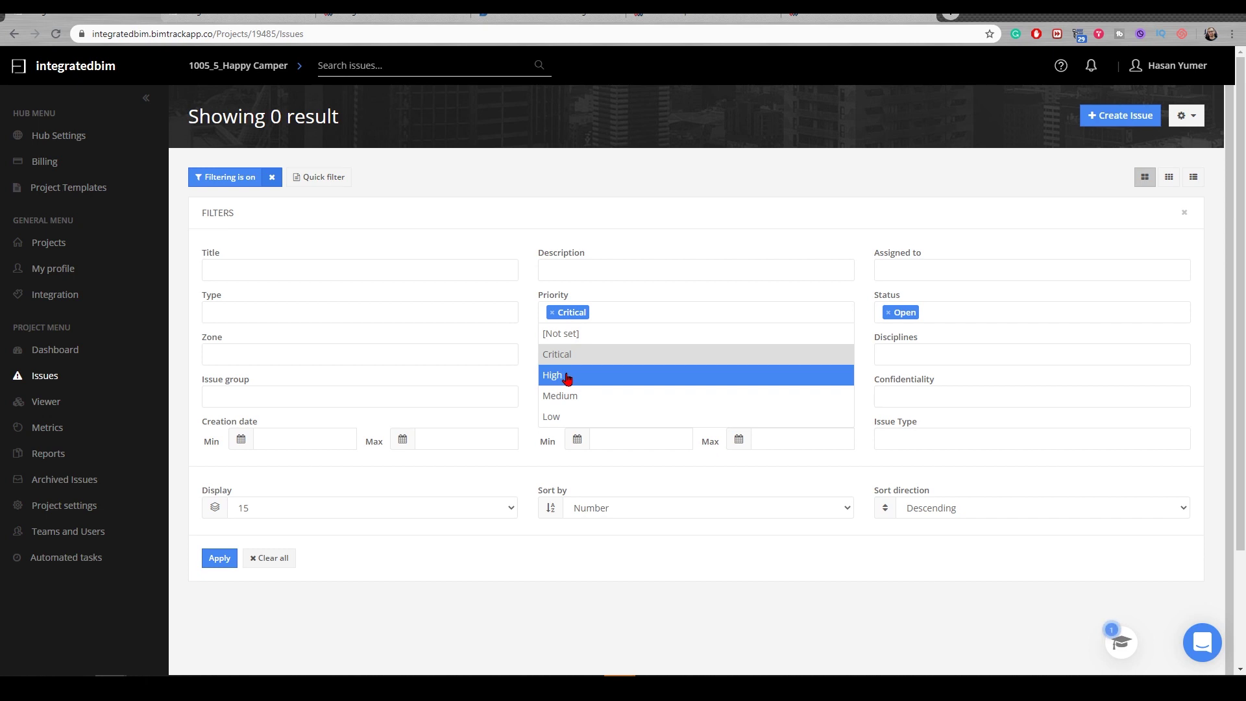
pyautogui.click(567, 378)
pyautogui.click(552, 312)
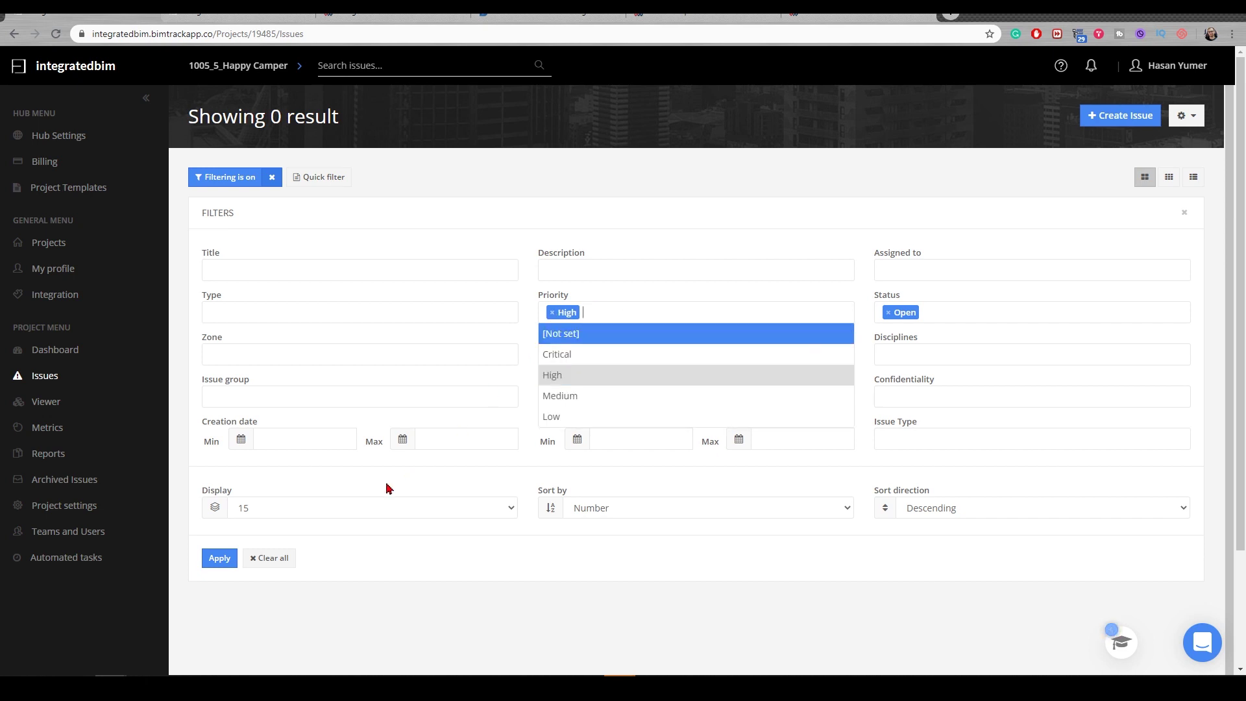
pyautogui.click(217, 559)
pyautogui.scroll(-1, 698, 350)
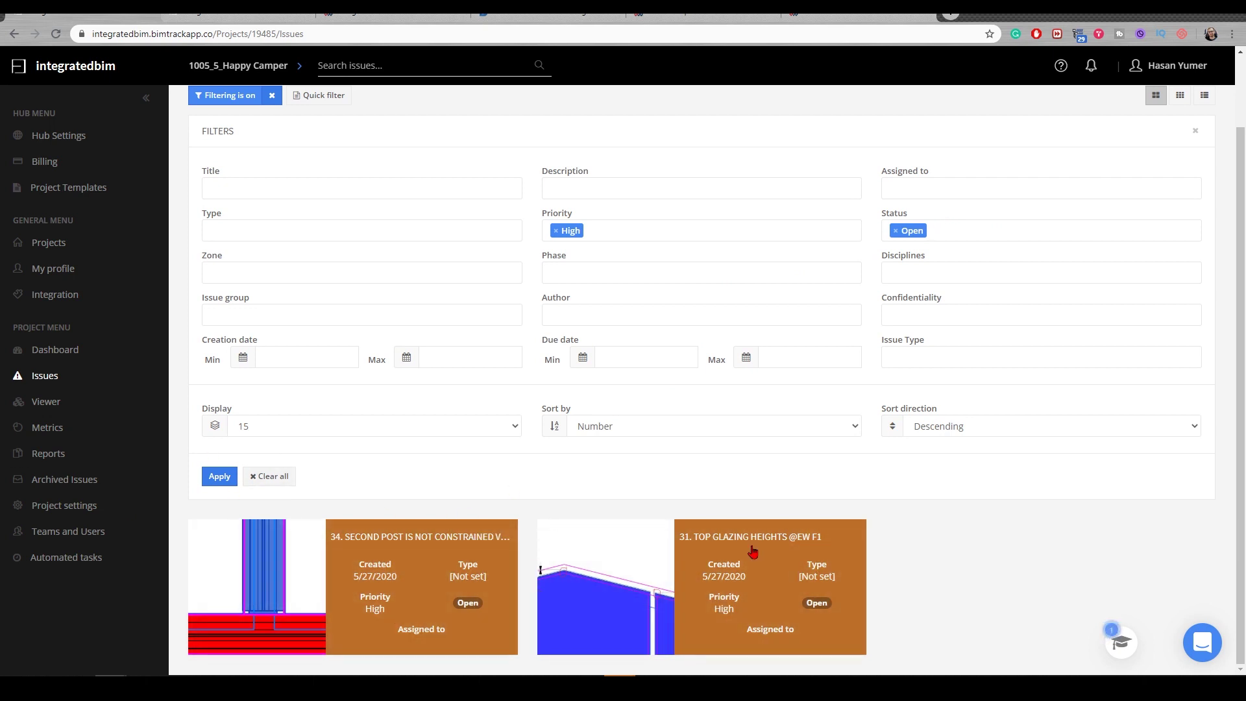
# - Look at the project's 3D viewer and review the issue charts on its metrics page
pyautogui.click(104, 413)
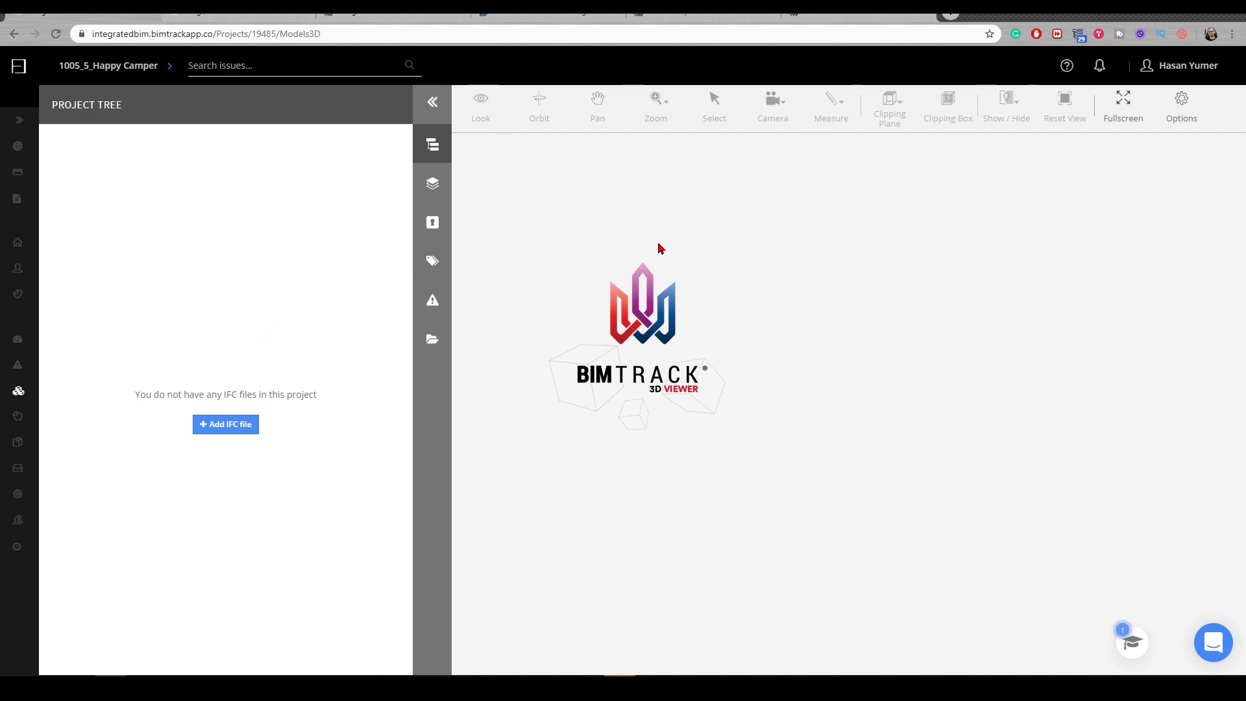
pyautogui.click(16, 417)
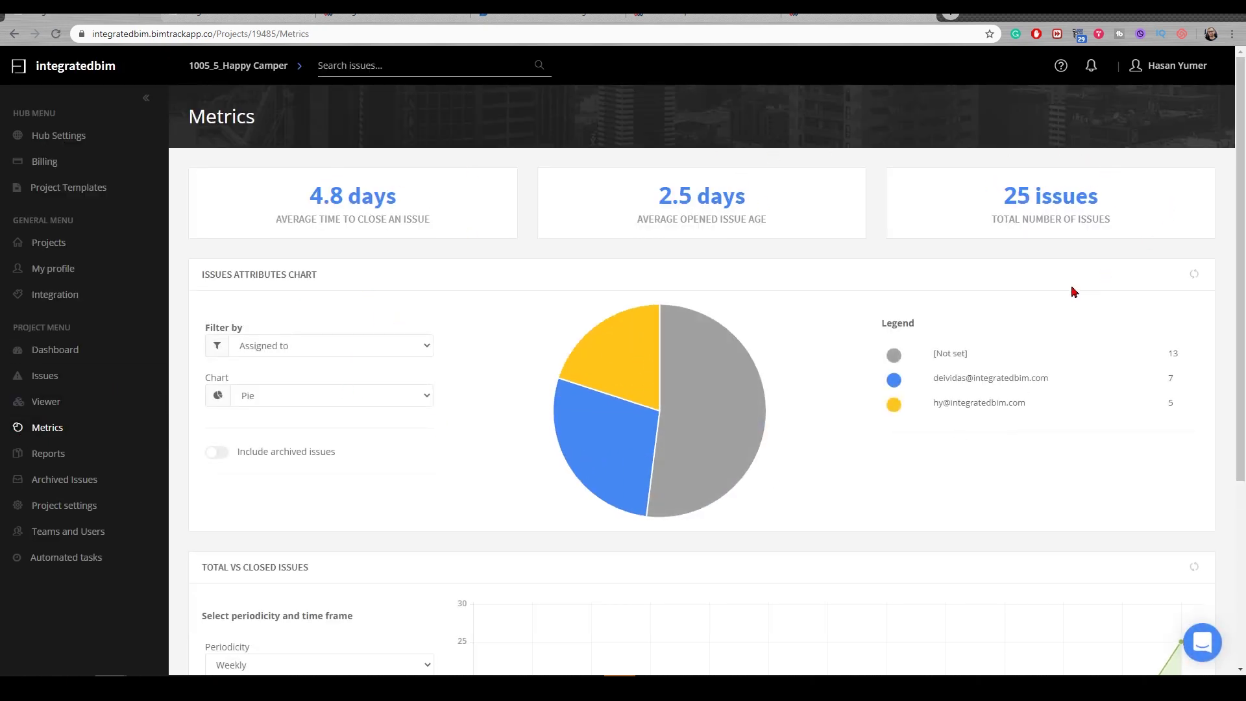
pyautogui.scroll(-4, 334, 381)
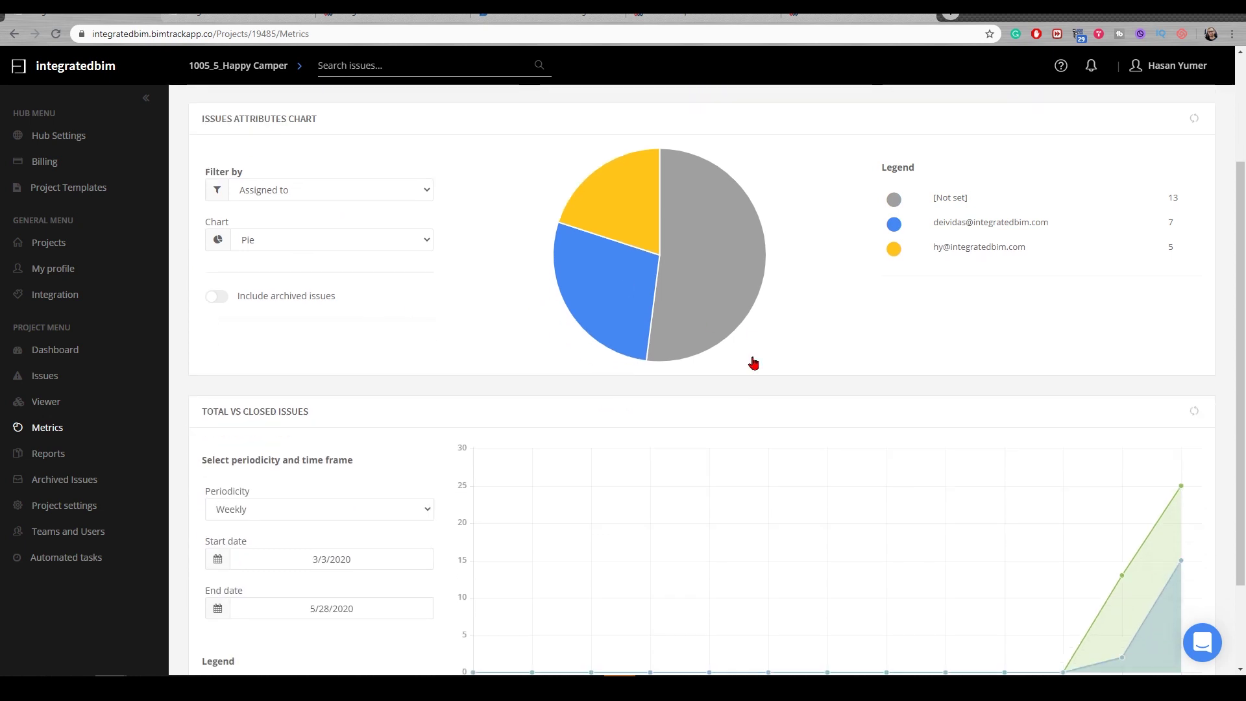
pyautogui.scroll(4, 745, 281)
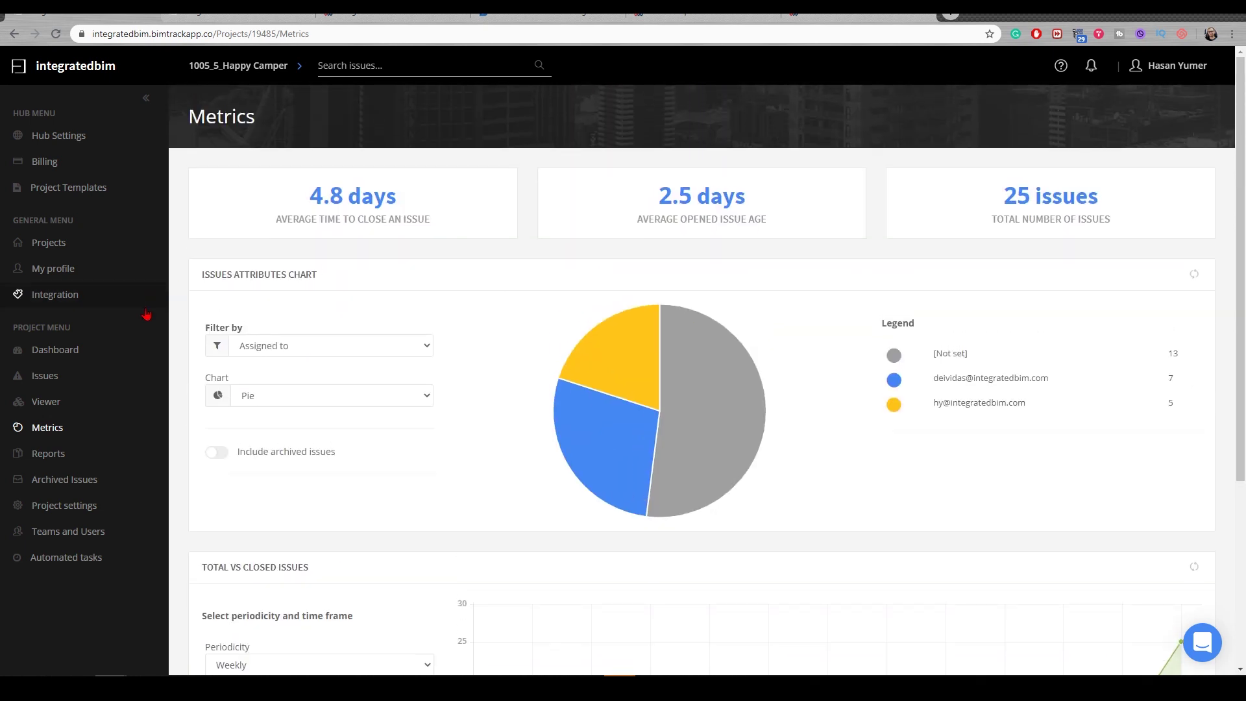
# - View the project's report settings and review the summary, charts and issue entries of the Happy Camper issue report
pyautogui.click(70, 455)
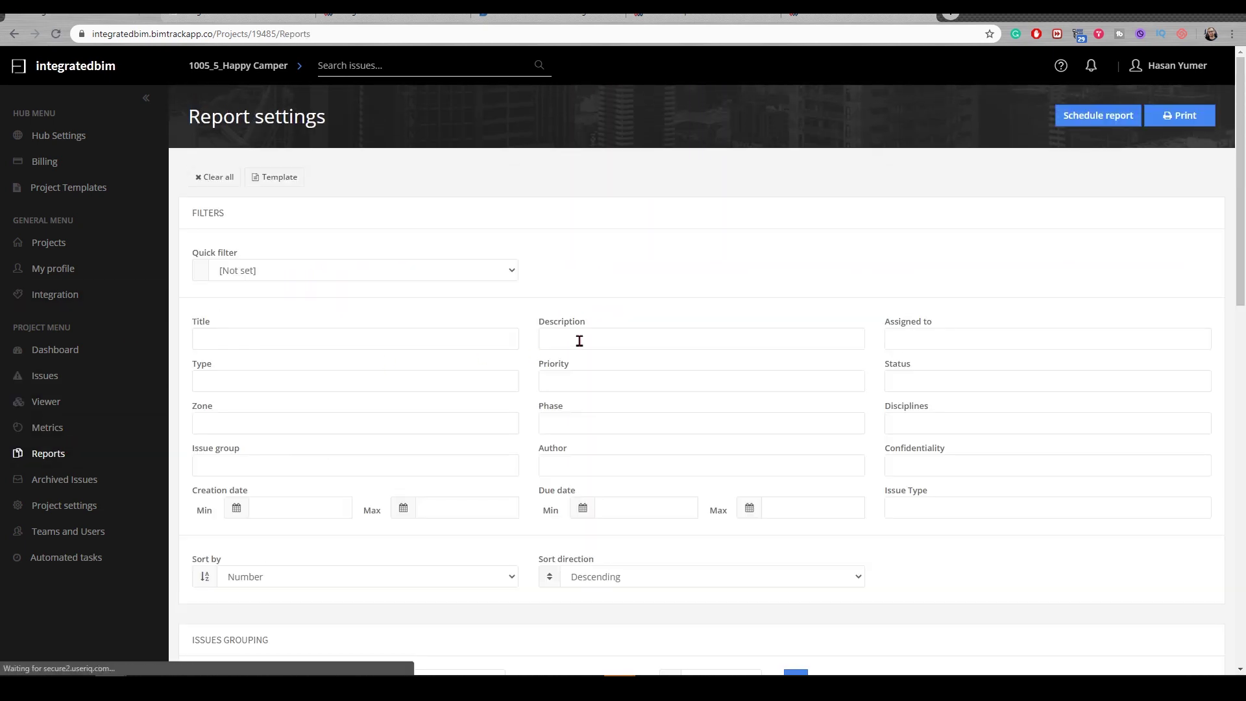
pyautogui.scroll(-3, 623, 277)
pyautogui.scroll(3, 582, 329)
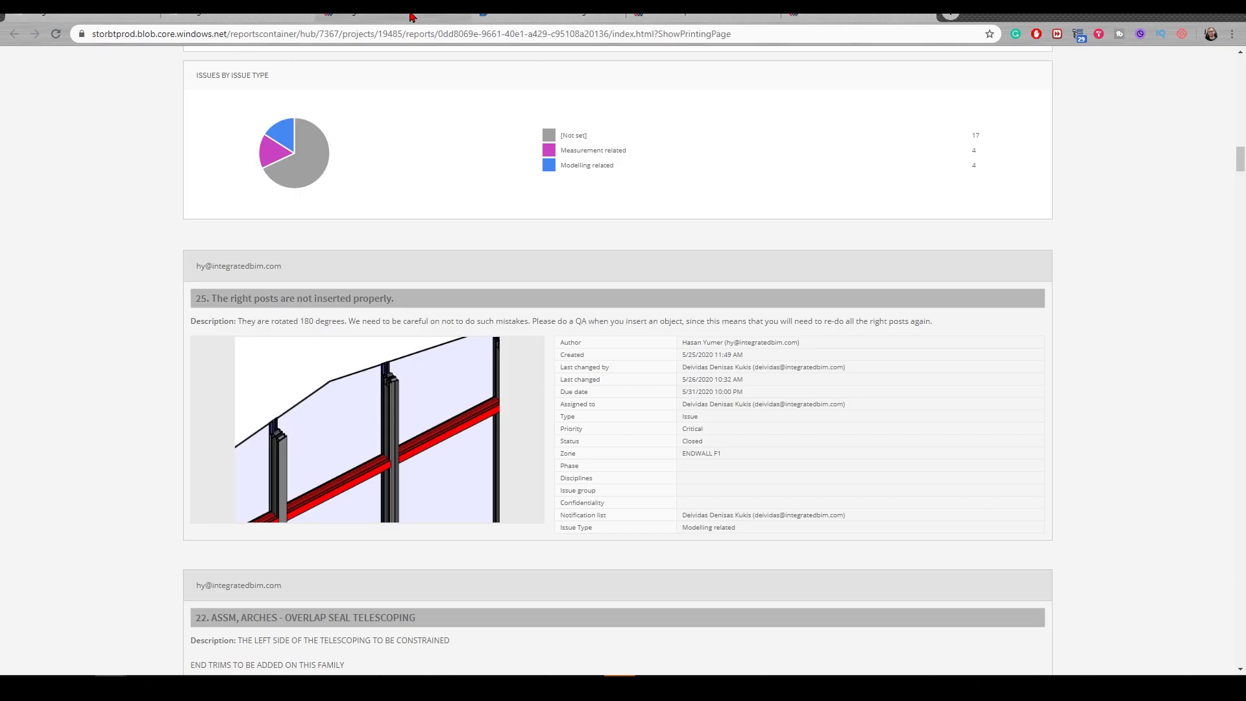
pyautogui.scroll(8, 493, 225)
pyautogui.scroll(10, 494, 227)
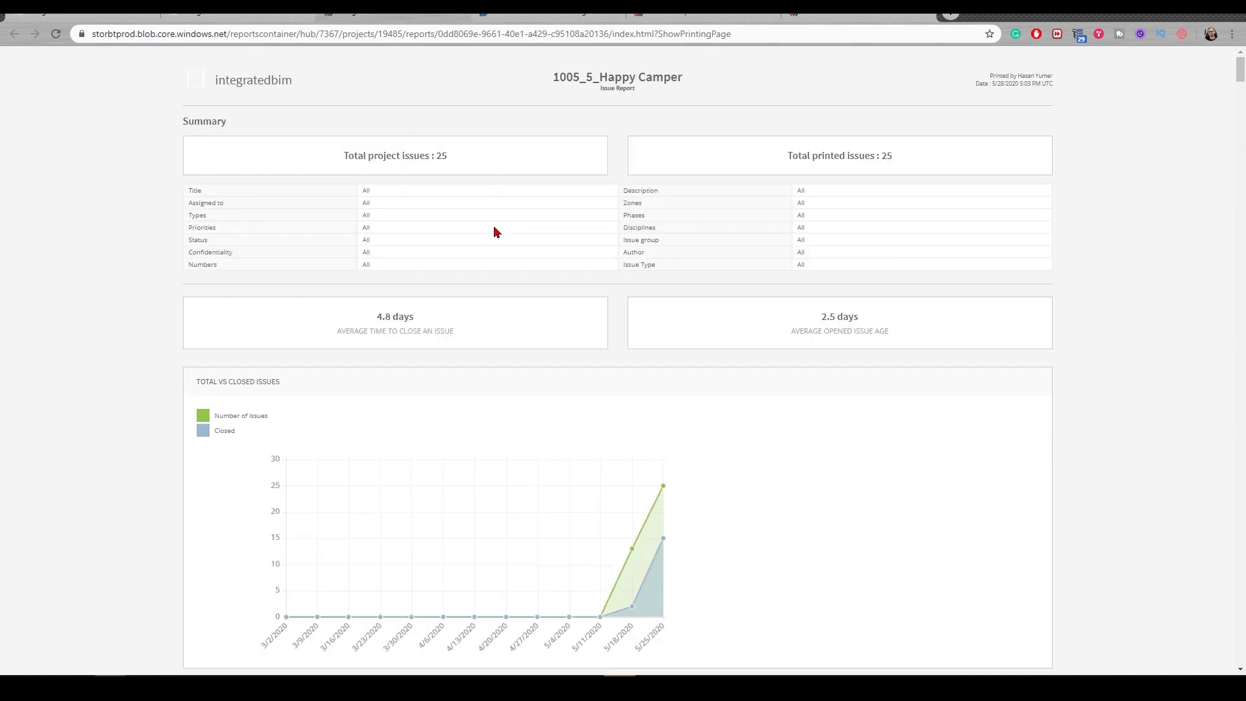
pyautogui.scroll(-12, 674, 242)
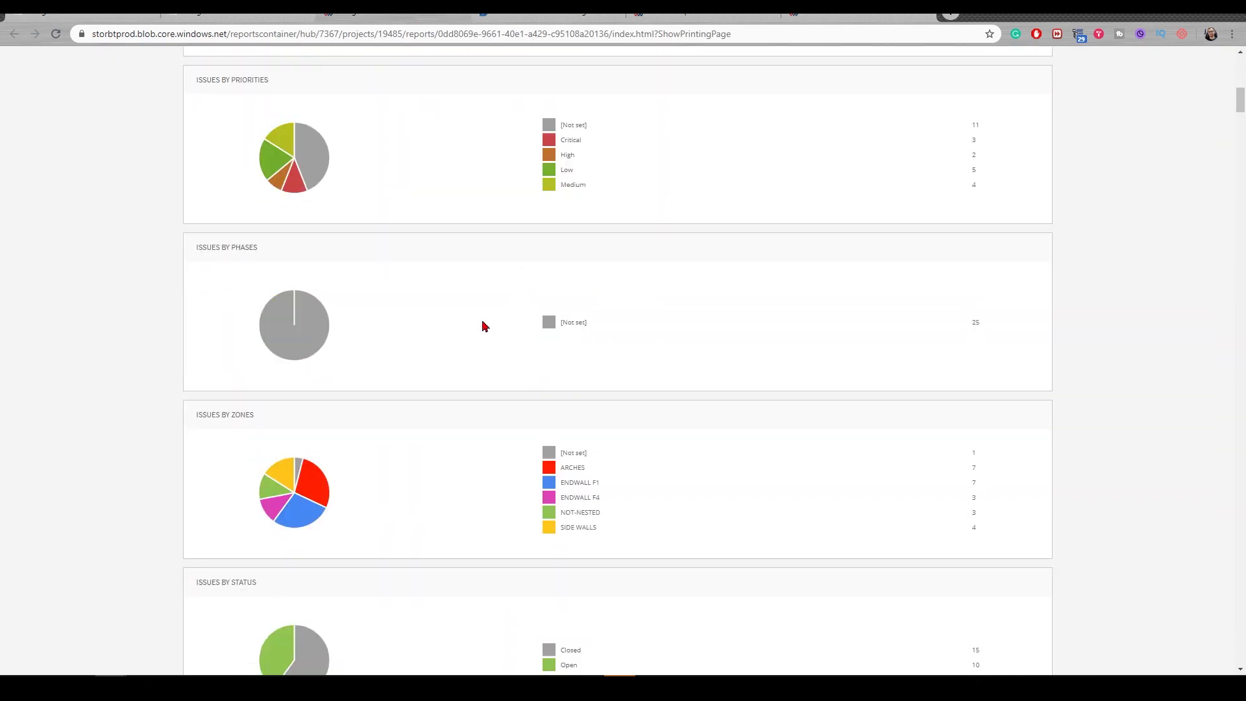
pyautogui.scroll(-13, 441, 361)
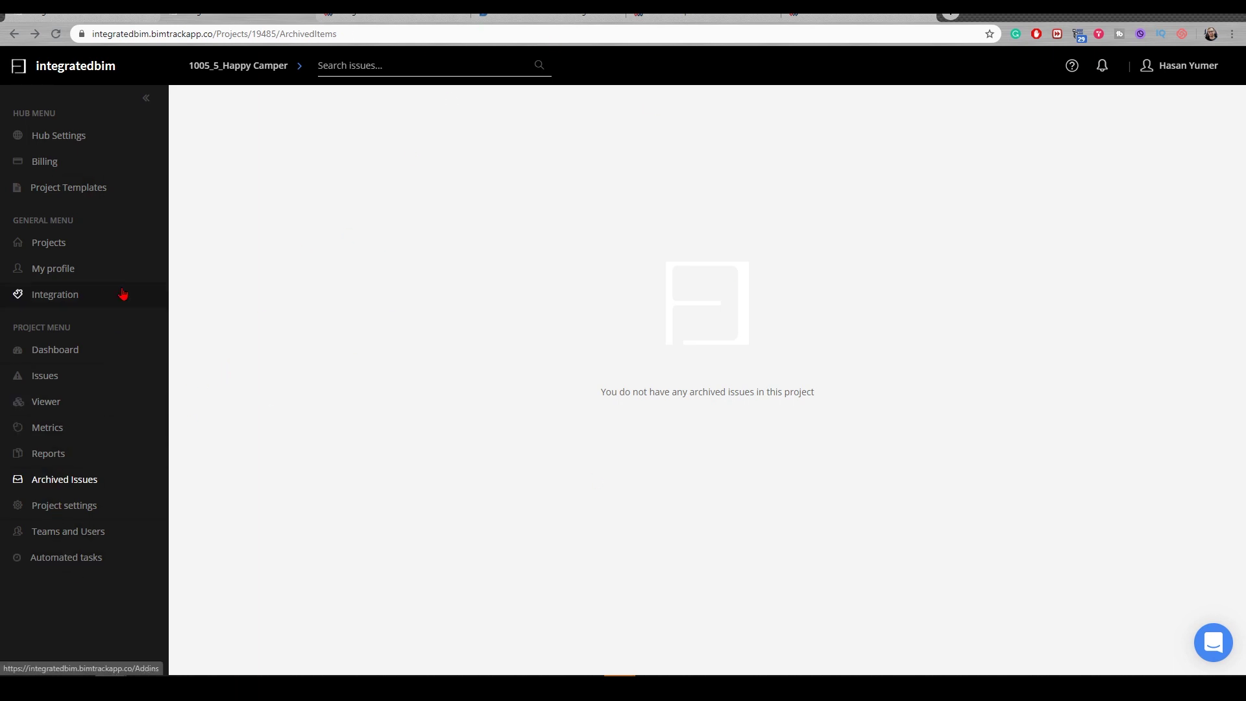
# - Review the filter and grouping options in the project's report settings, and go back to the archived issues
pyautogui.moveTo(70, 564)
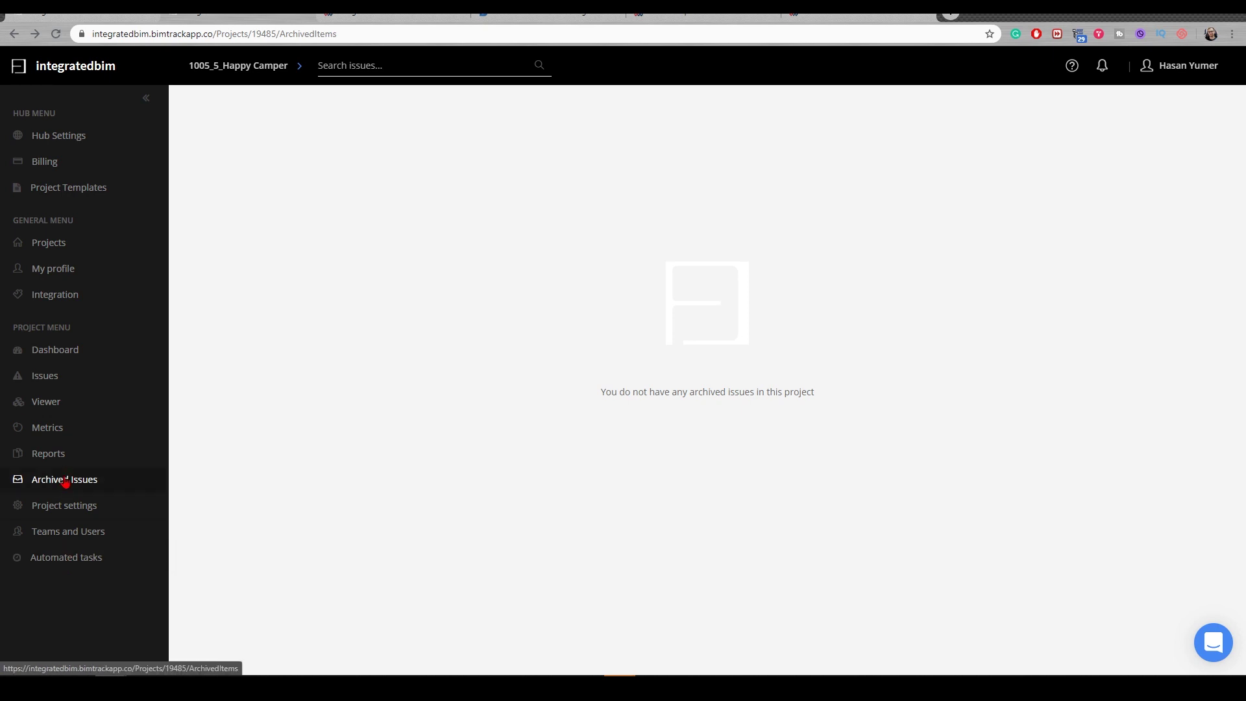
pyautogui.click(64, 460)
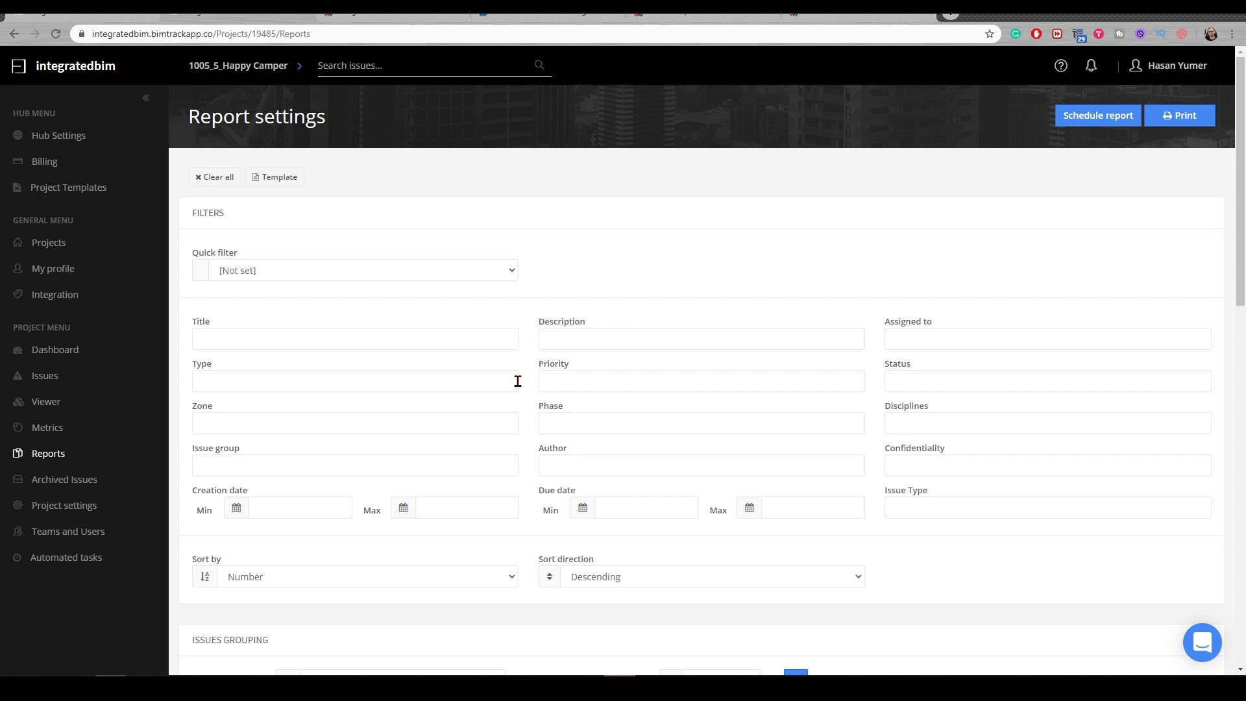
pyautogui.scroll(-3, 639, 435)
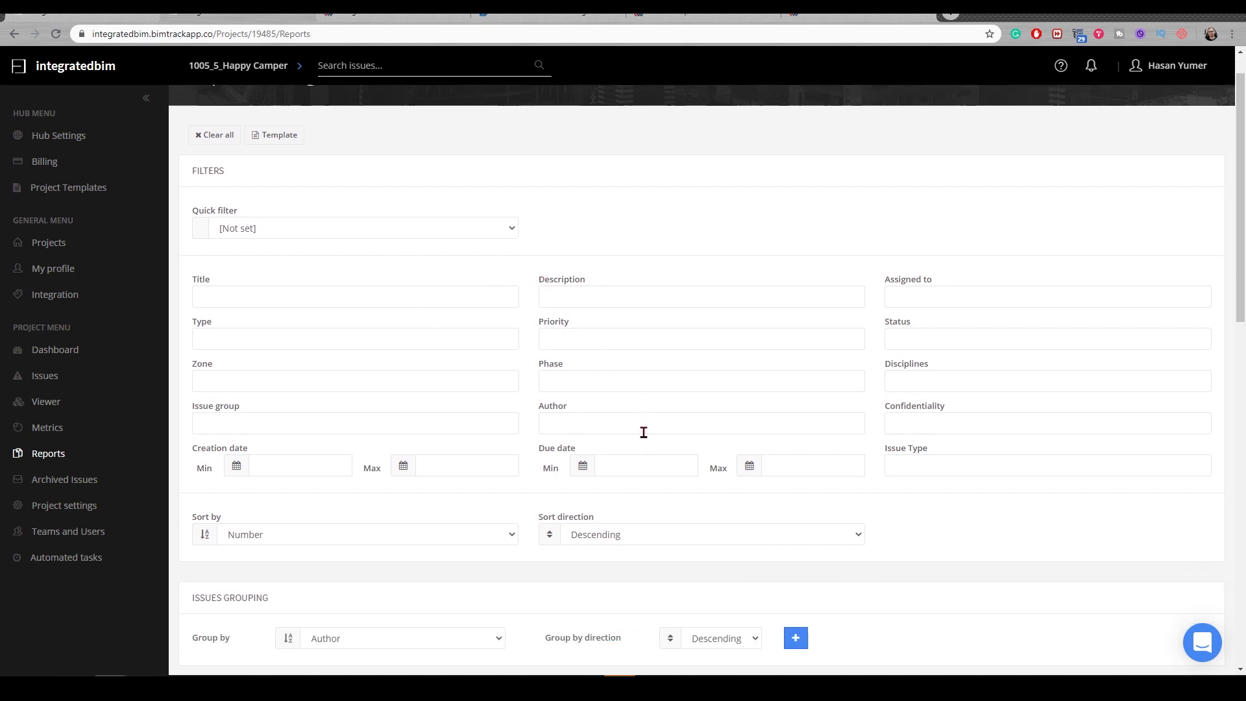
pyautogui.scroll(3, 600, 398)
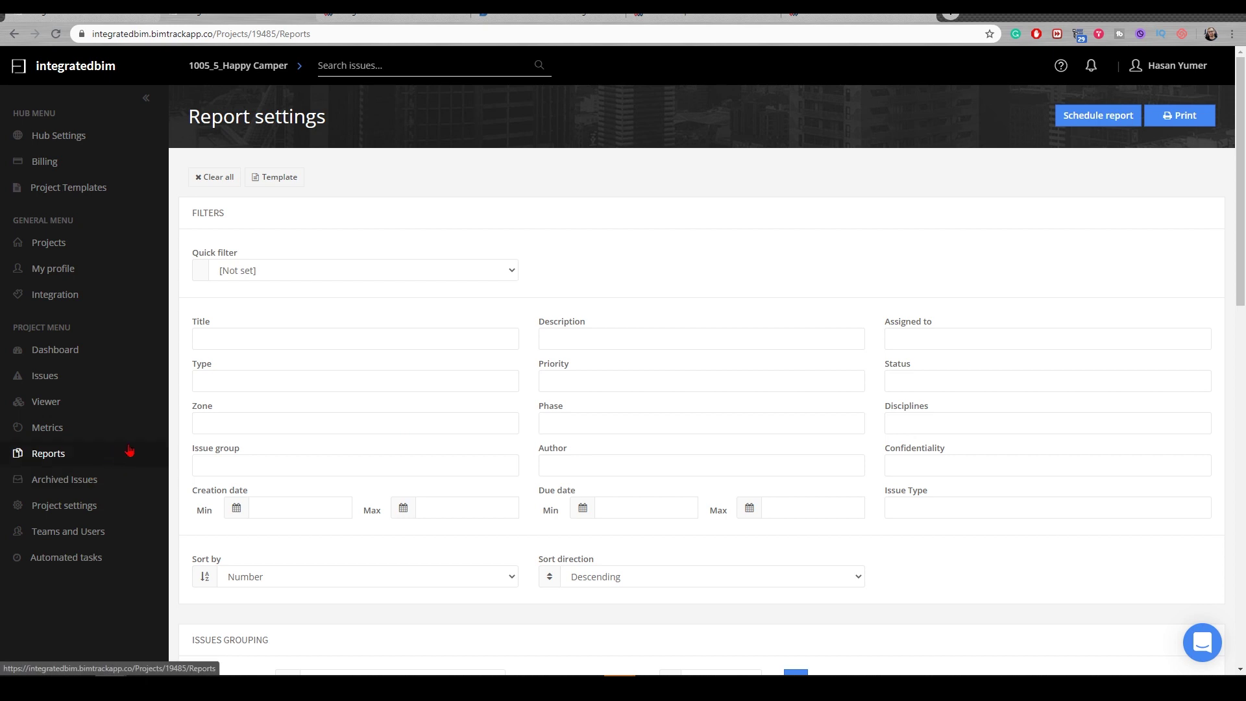
pyautogui.click(154, 446)
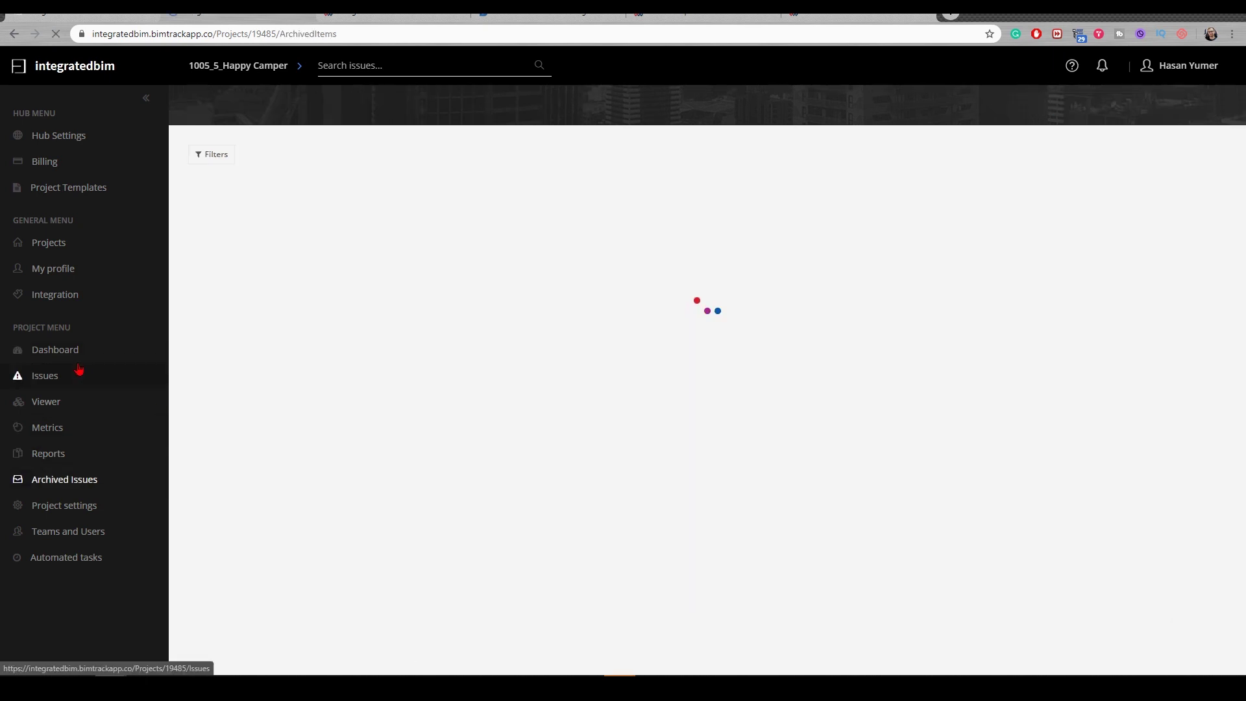